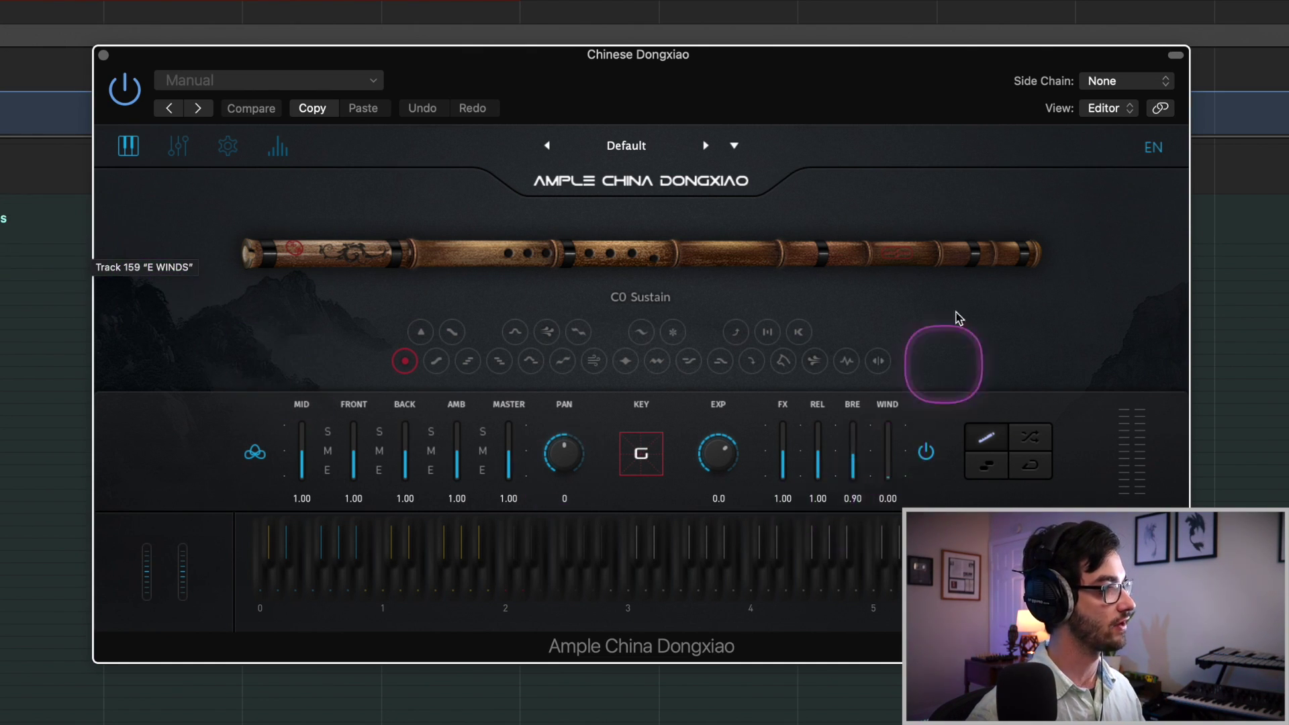
Look over the instrument's equalizer page and its general settings, and close the settings window.
{"action": "left_click", "coordinate": [173, 151]}
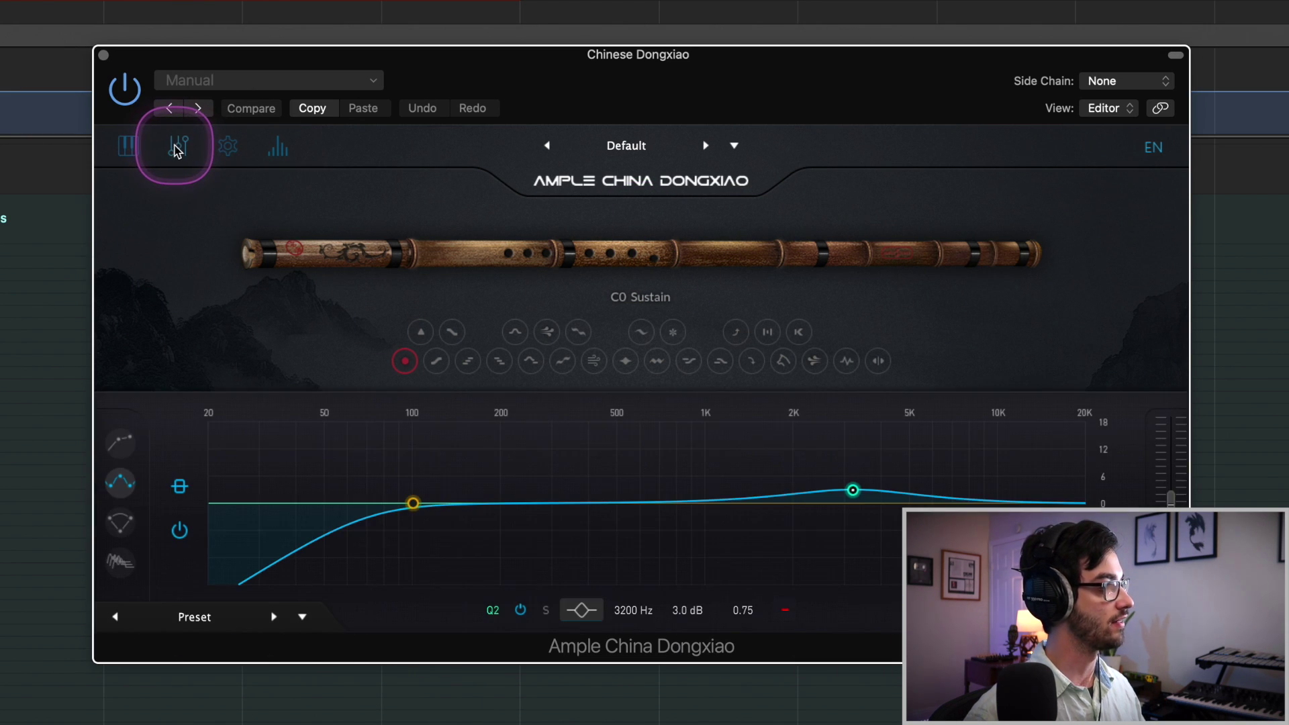
{"action": "left_click", "coordinate": [223, 149]}
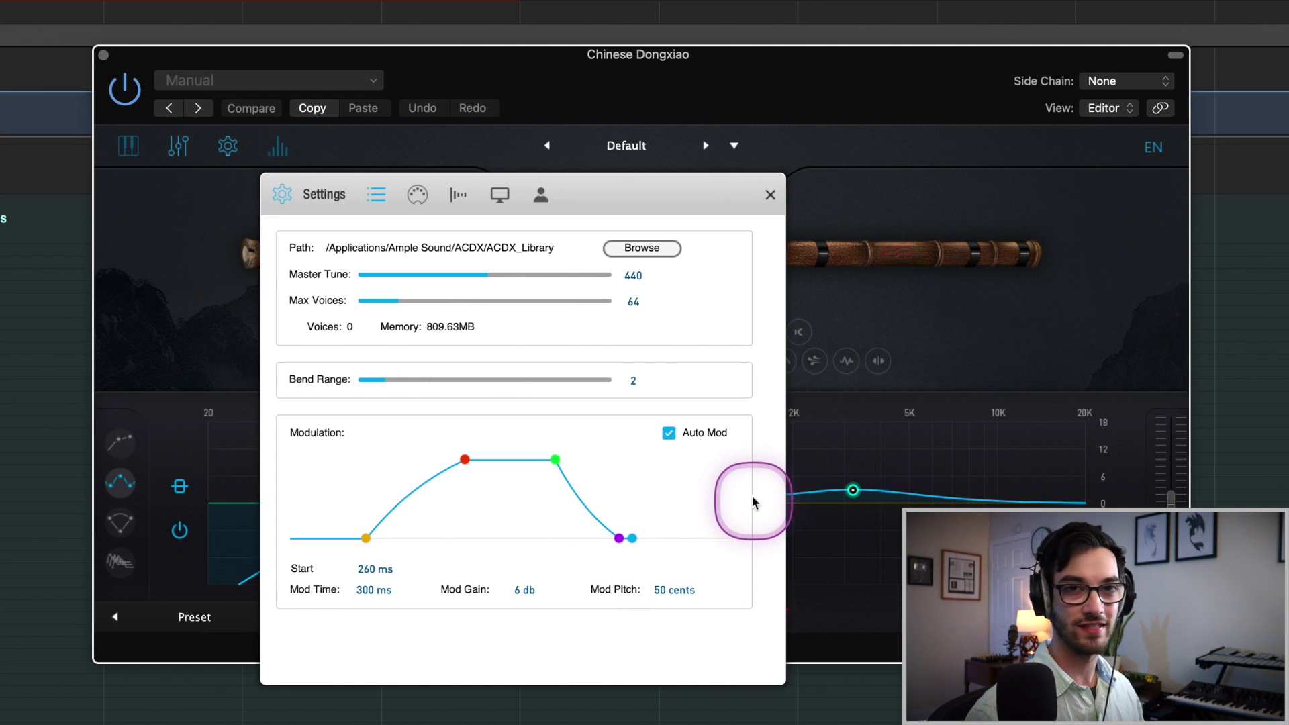
{"action": "left_click", "coordinate": [771, 195]}
Examine the per-note tuning and gain values in the Tune_Default table, and close it.
{"action": "left_click", "coordinate": [285, 144]}
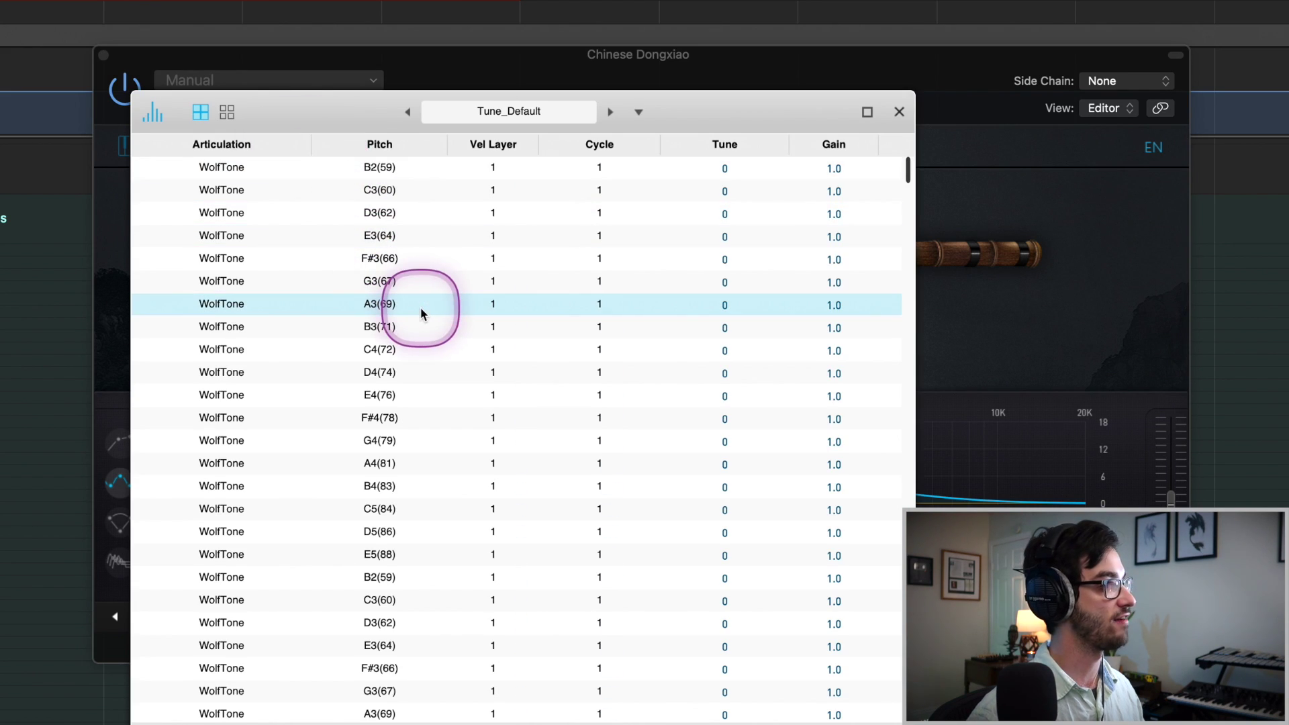
{"action": "scroll", "coordinate": [463, 390], "scroll_direction": "down", "scroll_amount": 15}
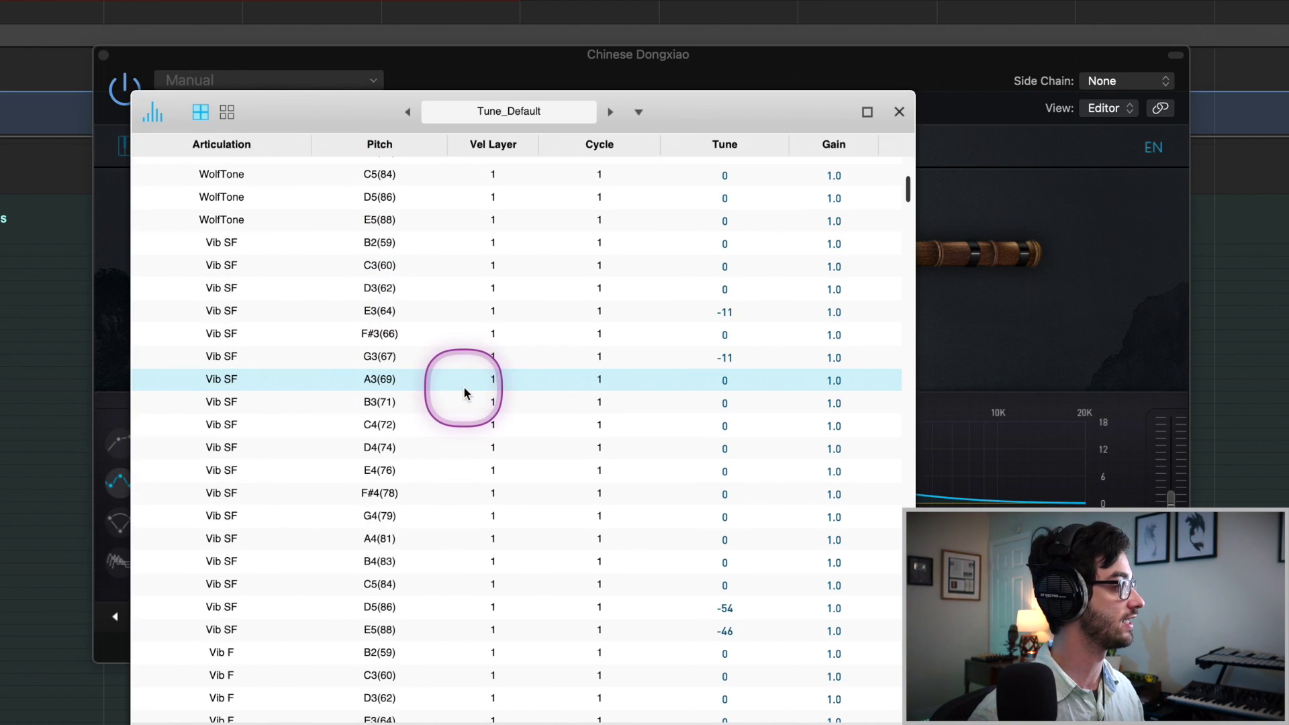
{"action": "scroll", "coordinate": [518, 328], "scroll_direction": "up", "scroll_amount": 10}
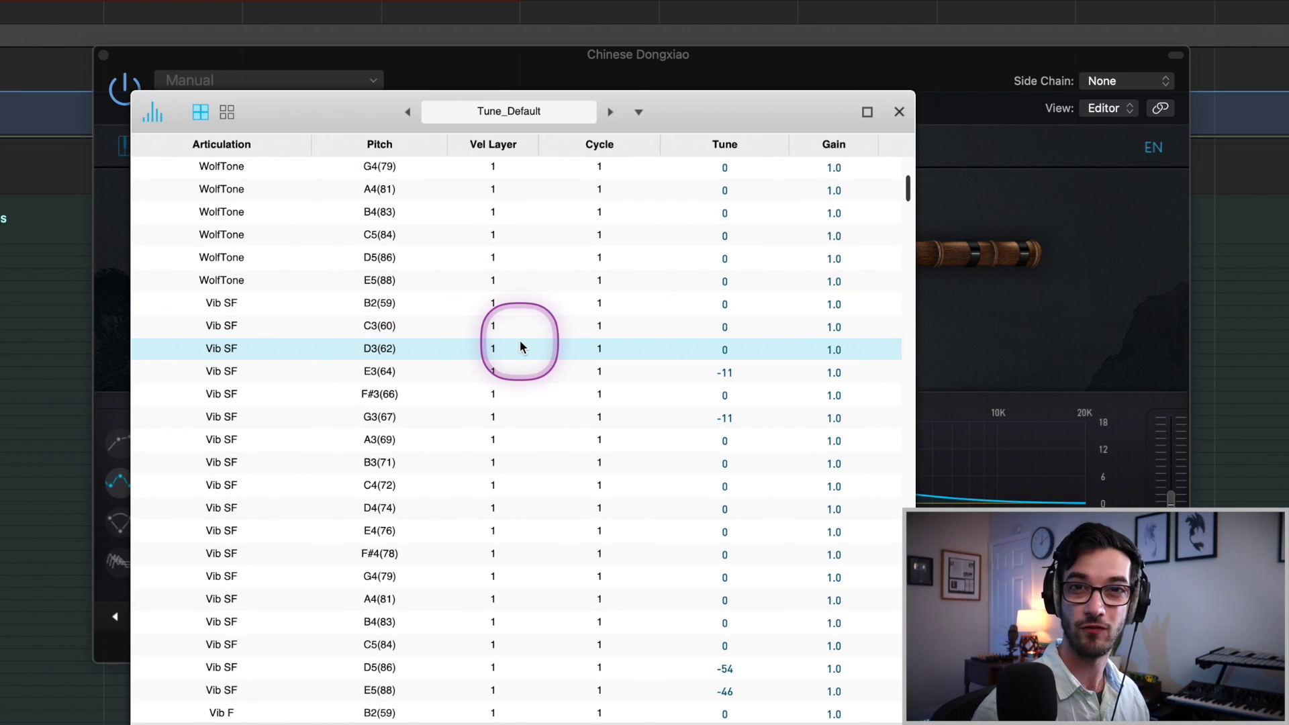
{"action": "left_click", "coordinate": [900, 113]}
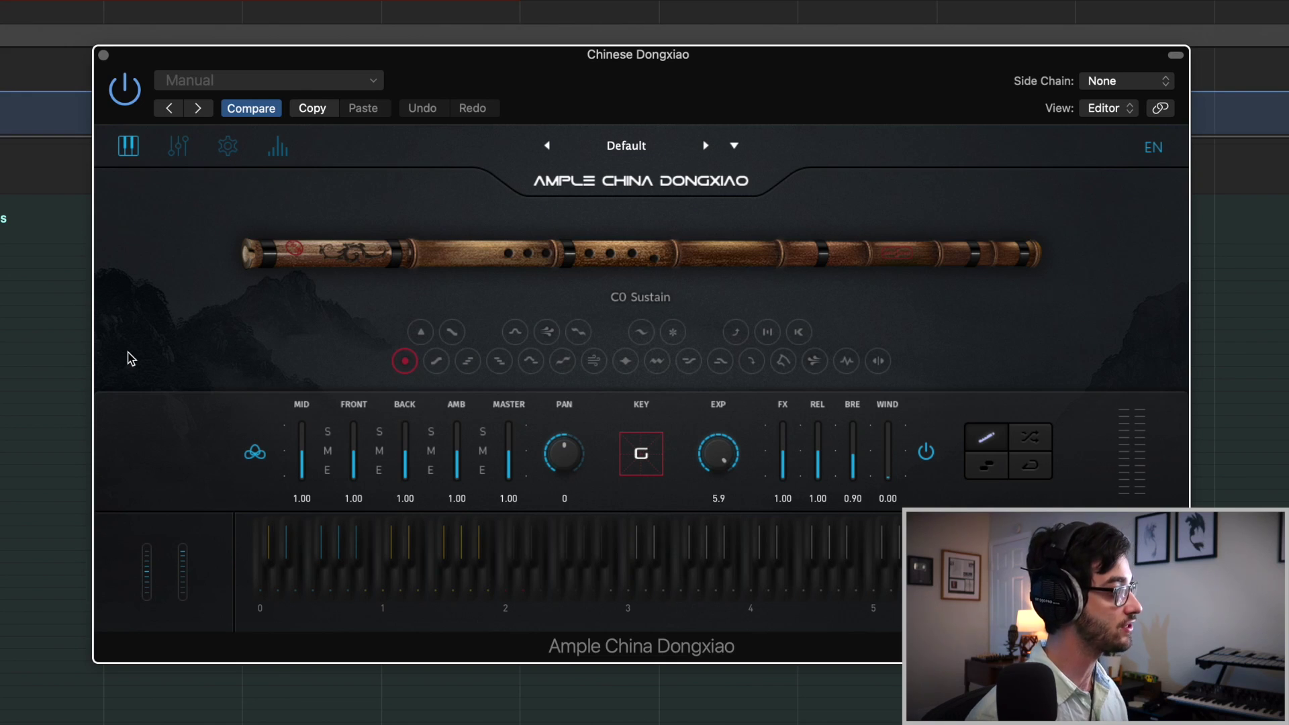
Audition the first group of articulations, including Grace Up, Long Trembling and Scattering Up.
{"action": "left_click", "coordinate": [417, 341]}
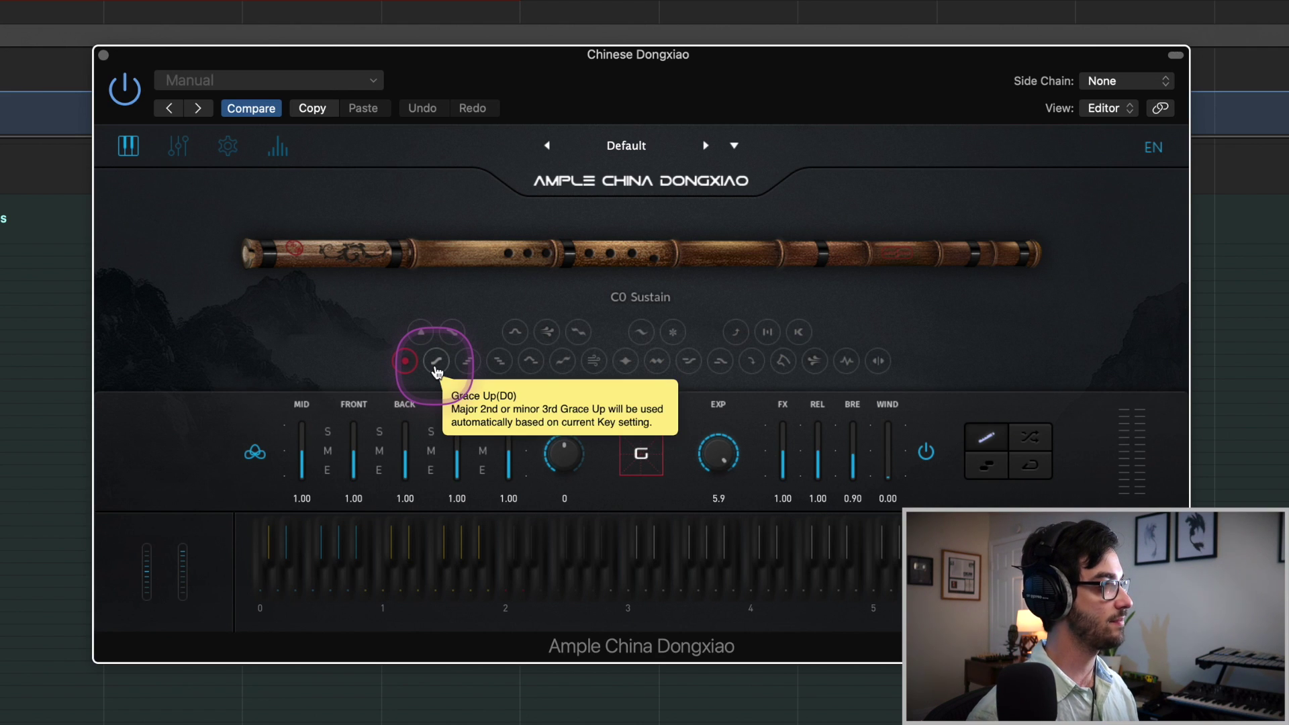
{"action": "left_click", "coordinate": [435, 368]}
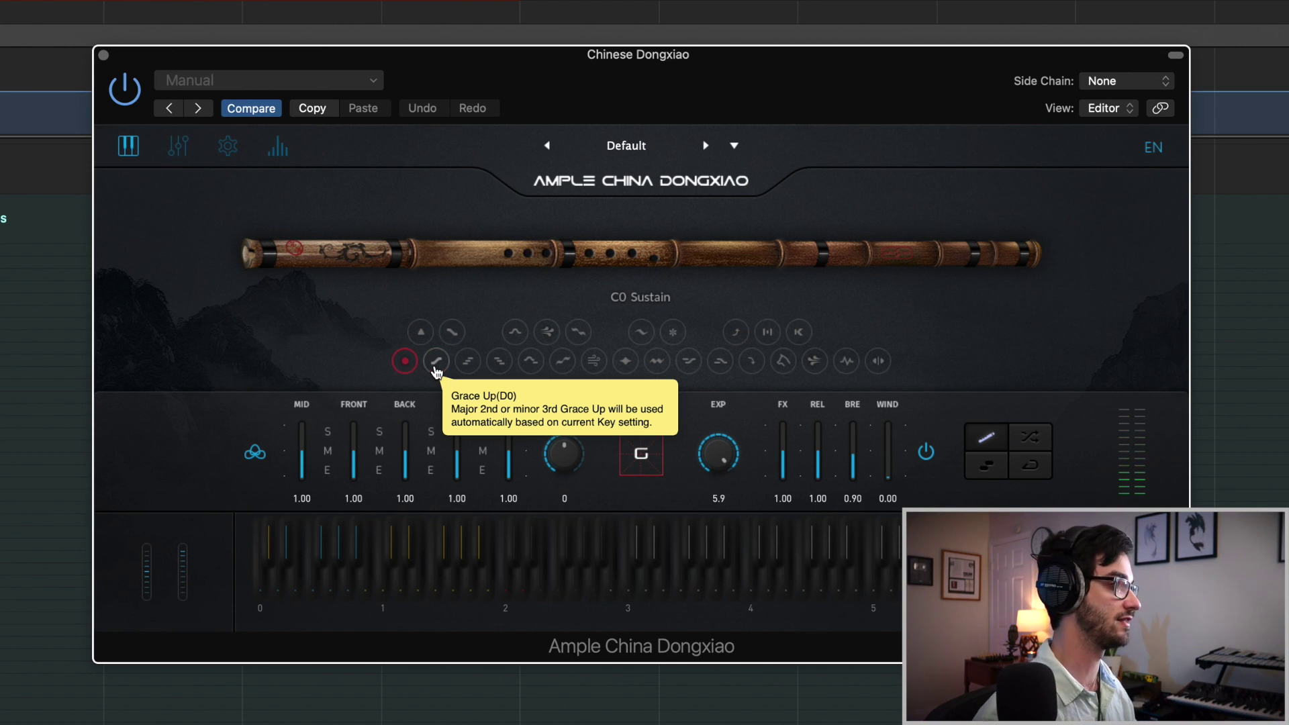
{"action": "left_click", "coordinate": [453, 336]}
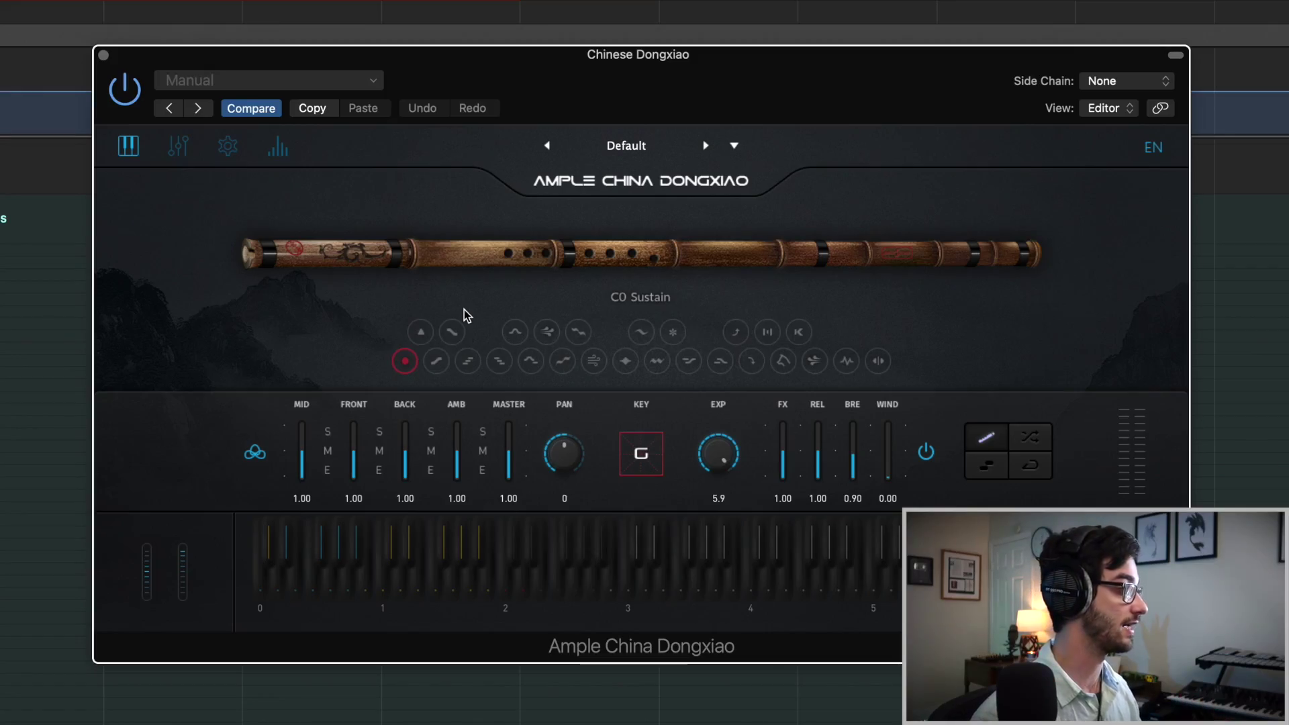
{"action": "left_click", "coordinate": [470, 297]}
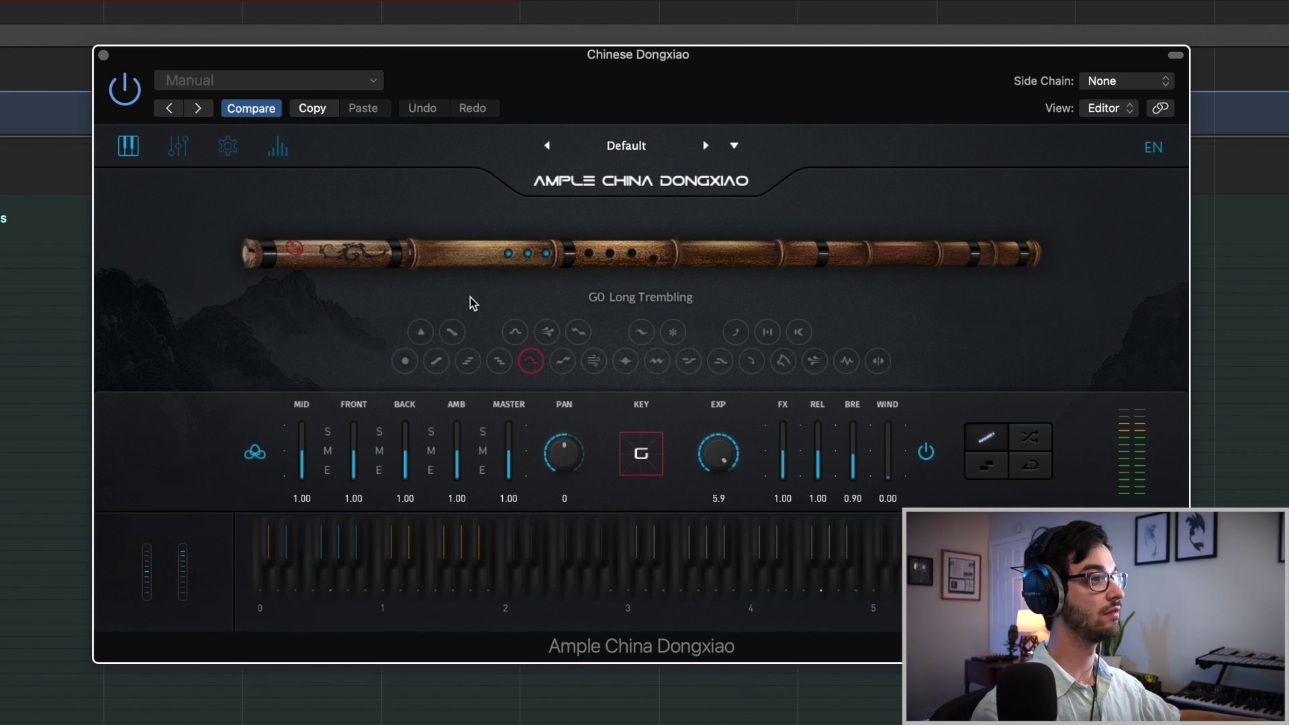
{"action": "left_click", "coordinate": [545, 329]}
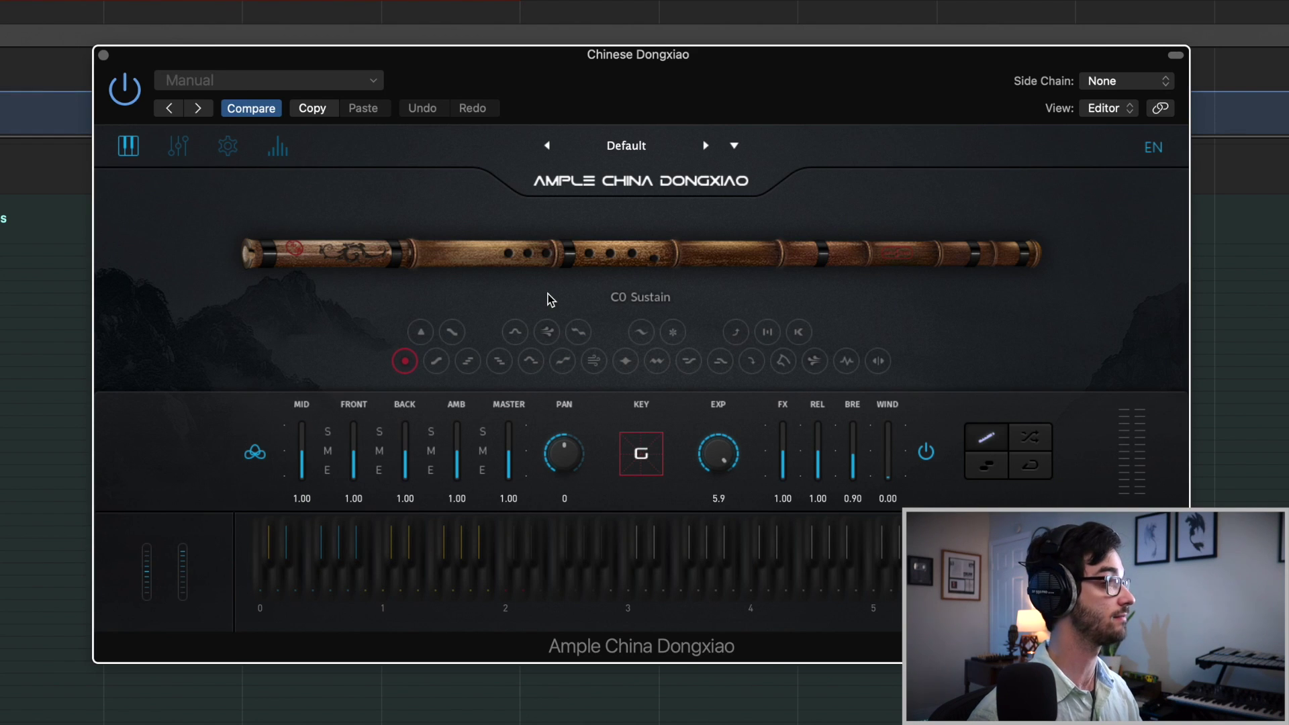
{"action": "left_click", "coordinate": [577, 264]}
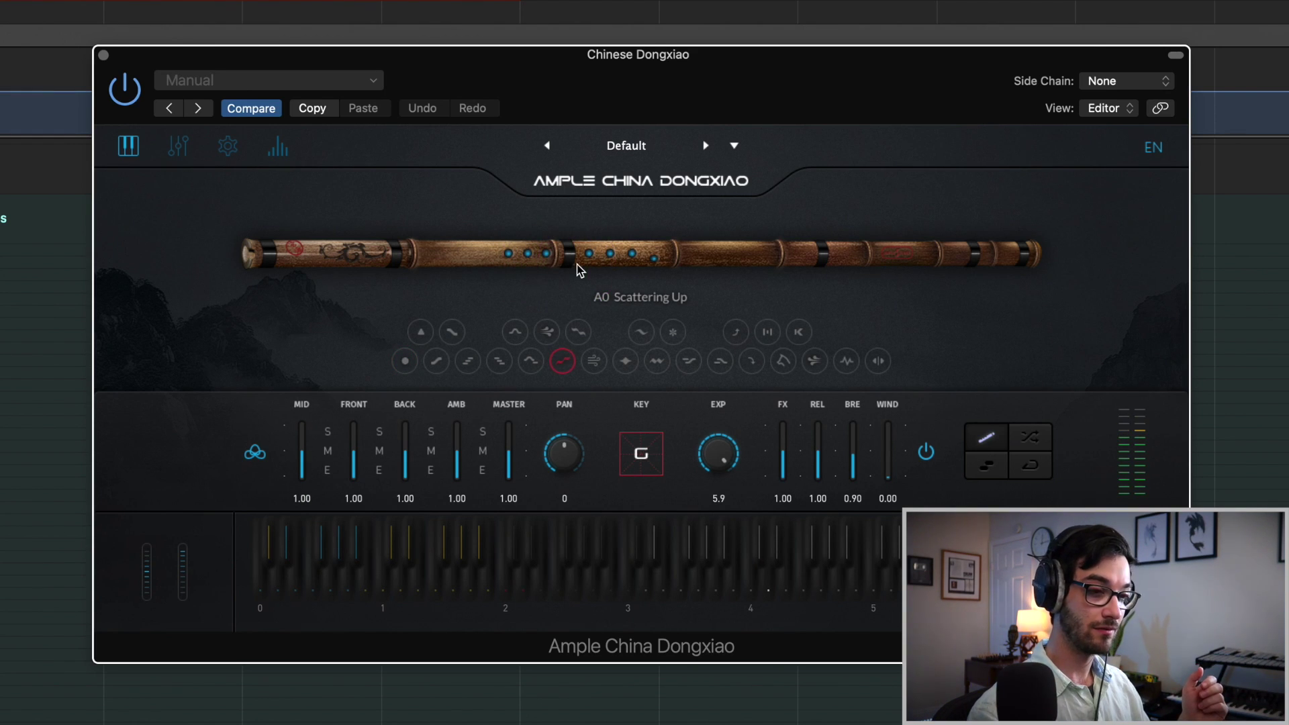
{"action": "mouse_move", "coordinate": [577, 264]}
{"action": "left_mouse_down"}
{"action": "mouse_move", "coordinate": [547, 346]}
{"action": "mouse_move", "coordinate": [528, 281]}
{"action": "left_mouse_up"}
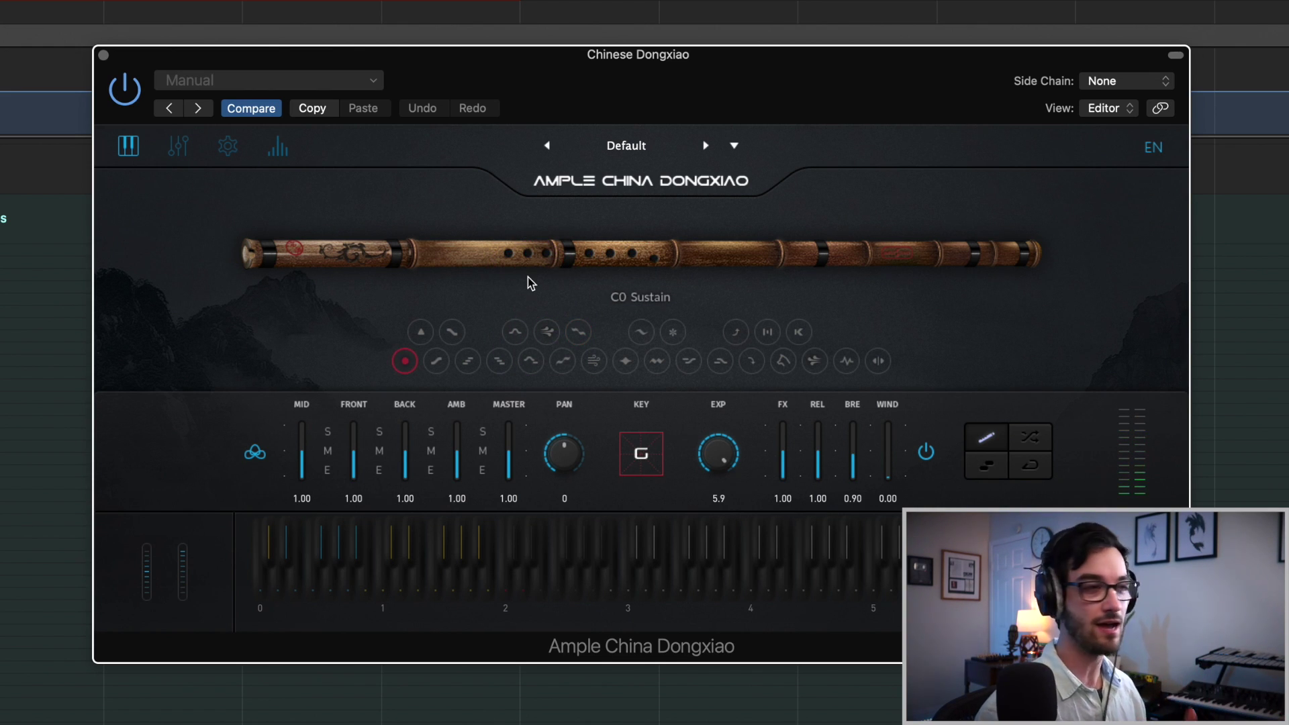
Audition the Impulse Legato and Expression articulations.
{"action": "mouse_move", "coordinate": [604, 369]}
{"action": "left_mouse_down"}
{"action": "mouse_move", "coordinate": [580, 356]}
{"action": "mouse_move", "coordinate": [586, 365]}
{"action": "left_mouse_up"}
{"action": "left_click", "coordinate": [585, 365]}
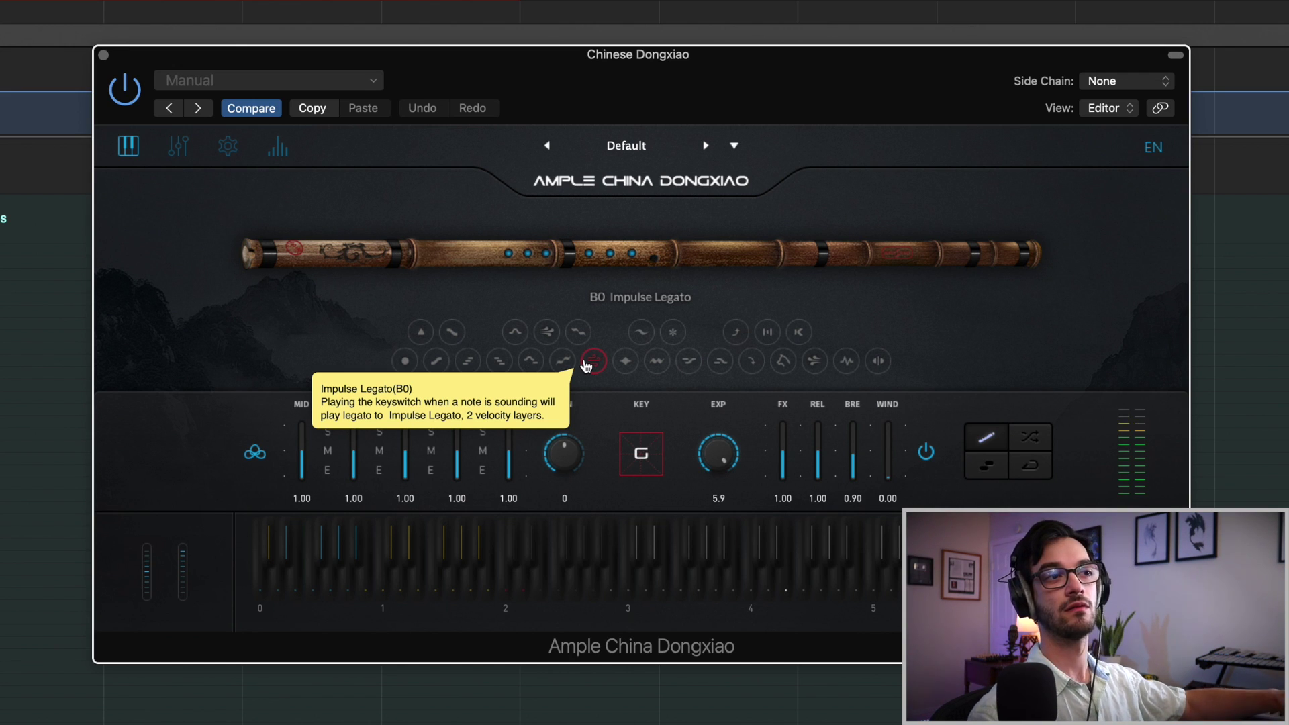
{"action": "left_click", "coordinate": [625, 372]}
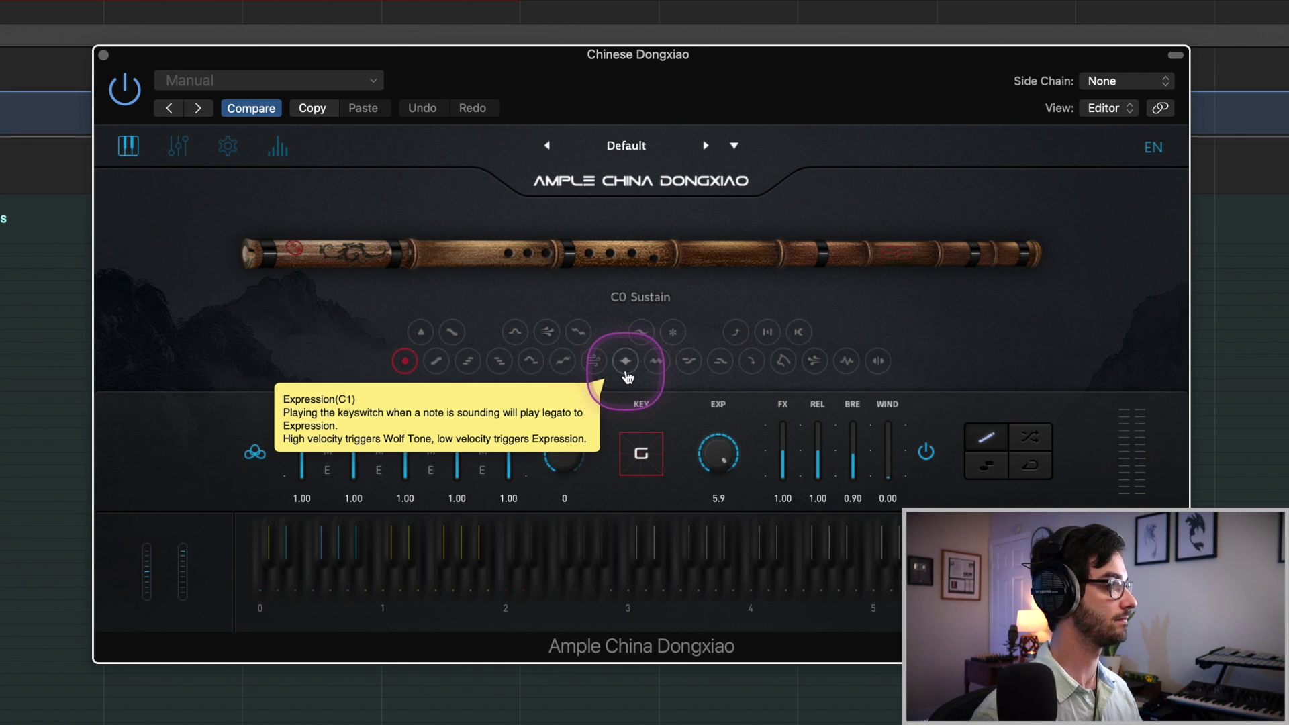
{"action": "left_click_drag", "start_coordinate": [627, 376], "coordinate": [611, 298]}
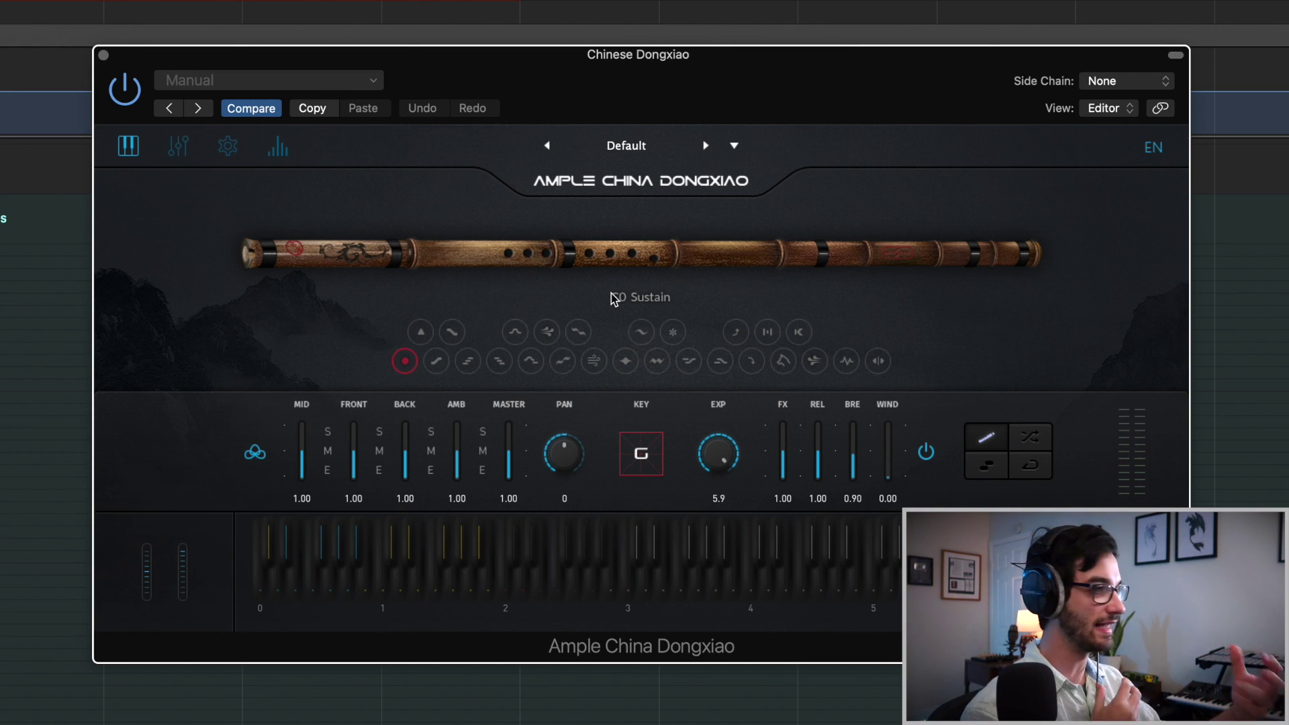
Audition the Trill and Vibrato Flutter articulations.
{"action": "left_click", "coordinate": [641, 332]}
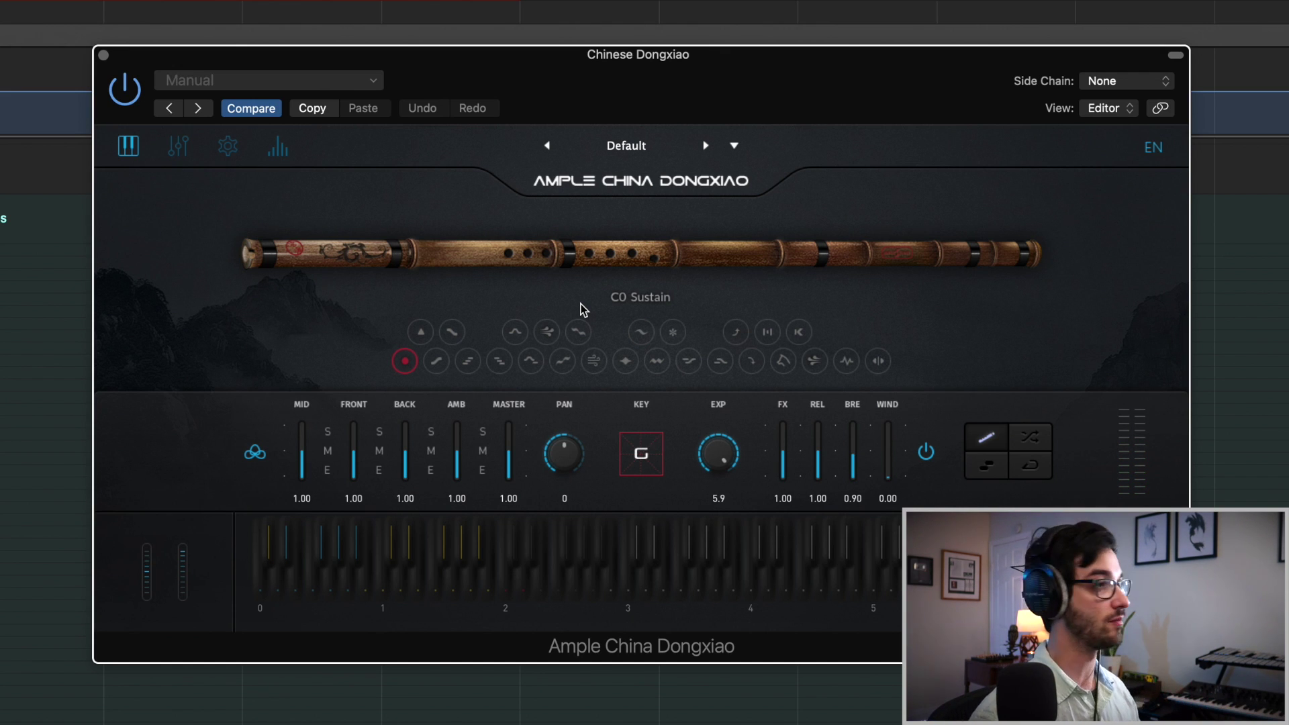
{"action": "left_click", "coordinate": [656, 360]}
{"action": "left_click", "coordinate": [575, 271]}
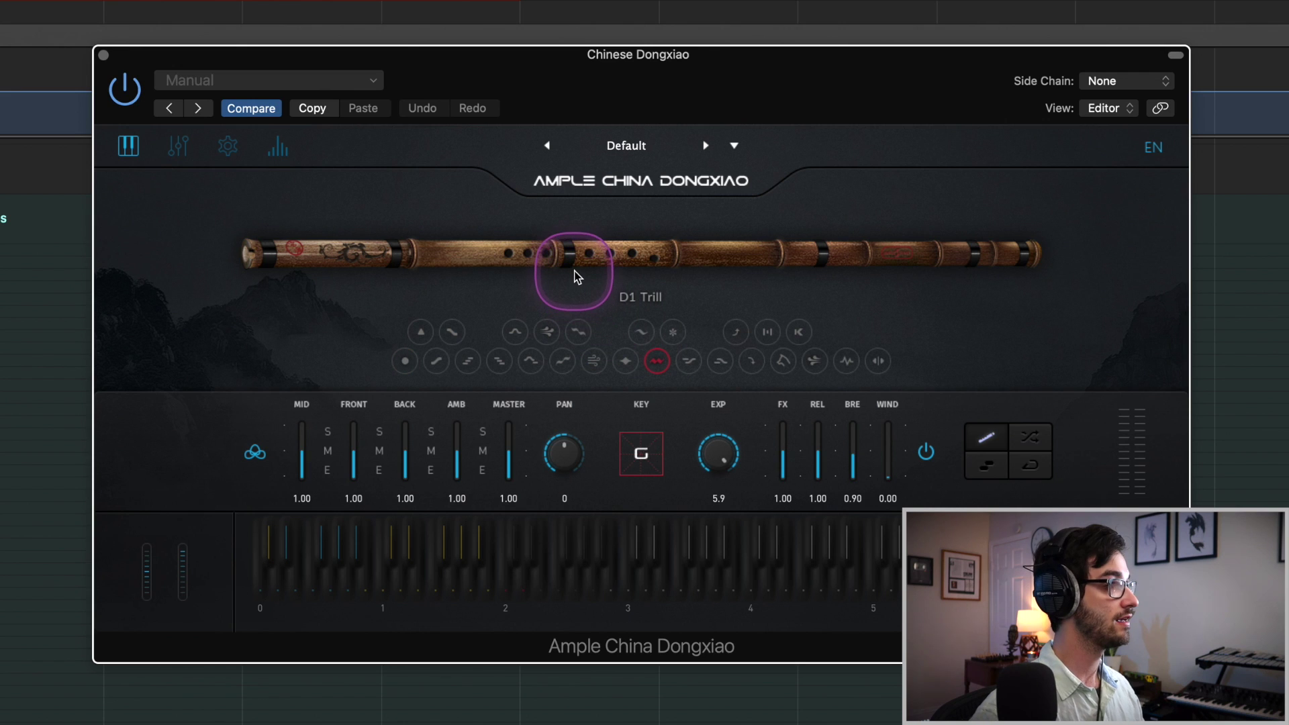
{"action": "mouse_move", "coordinate": [576, 271]}
{"action": "left_mouse_down"}
{"action": "mouse_move", "coordinate": [652, 330]}
{"action": "mouse_move", "coordinate": [667, 372]}
{"action": "mouse_move", "coordinate": [645, 295]}
{"action": "mouse_move", "coordinate": [670, 333]}
{"action": "mouse_move", "coordinate": [641, 297]}
{"action": "left_mouse_up"}
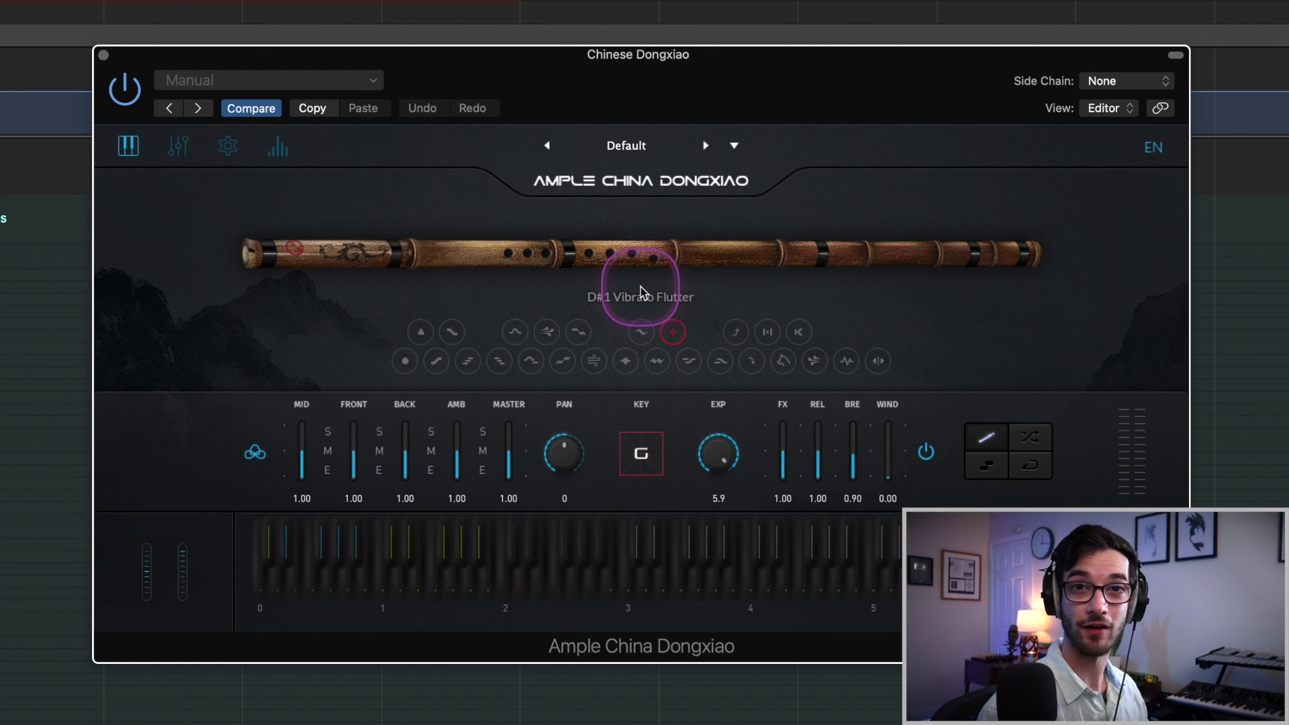
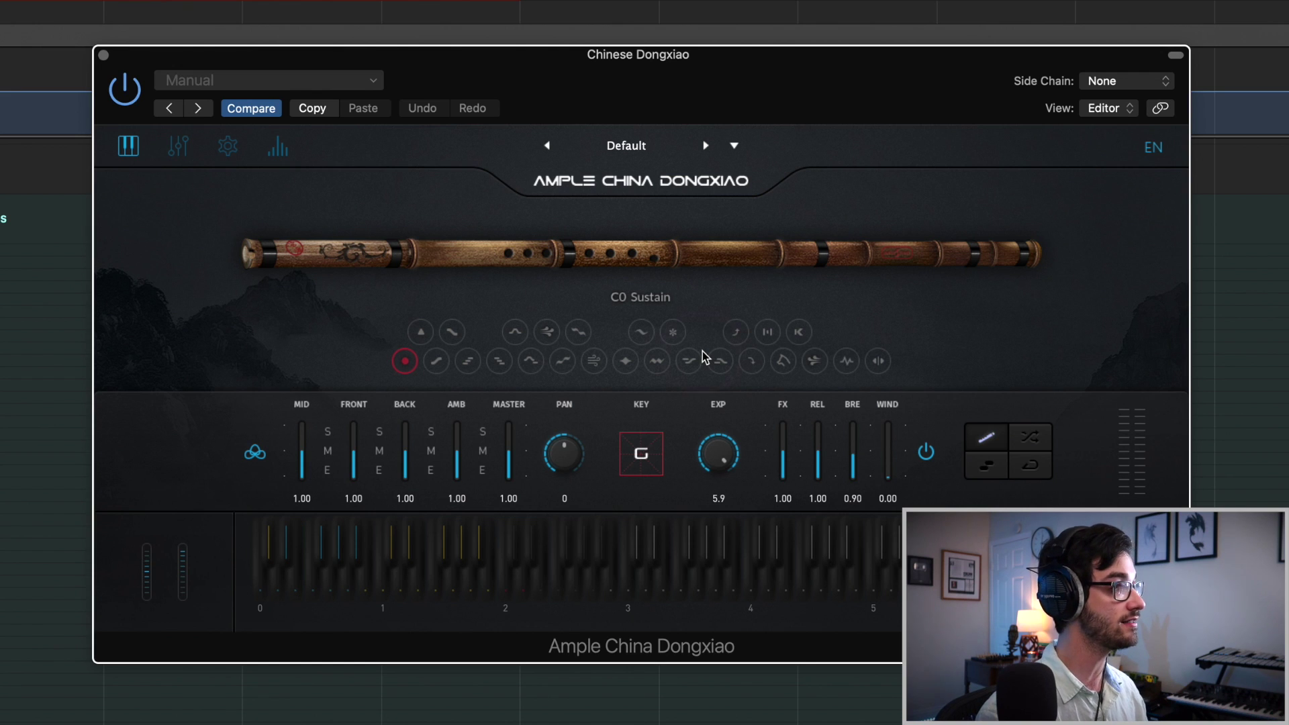
Audition the Layering articulation and the one just before it in the lower articulation row.
{"action": "left_click", "coordinate": [687, 363]}
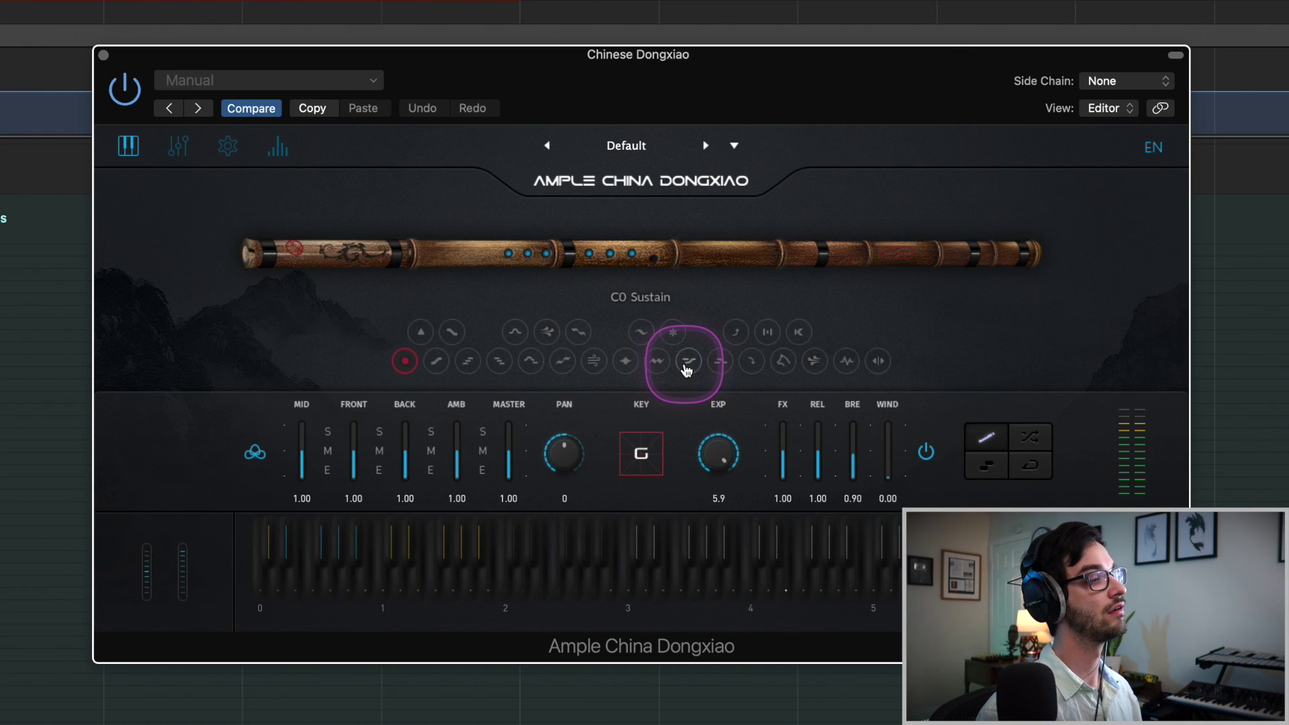
{"action": "left_click", "coordinate": [686, 368]}
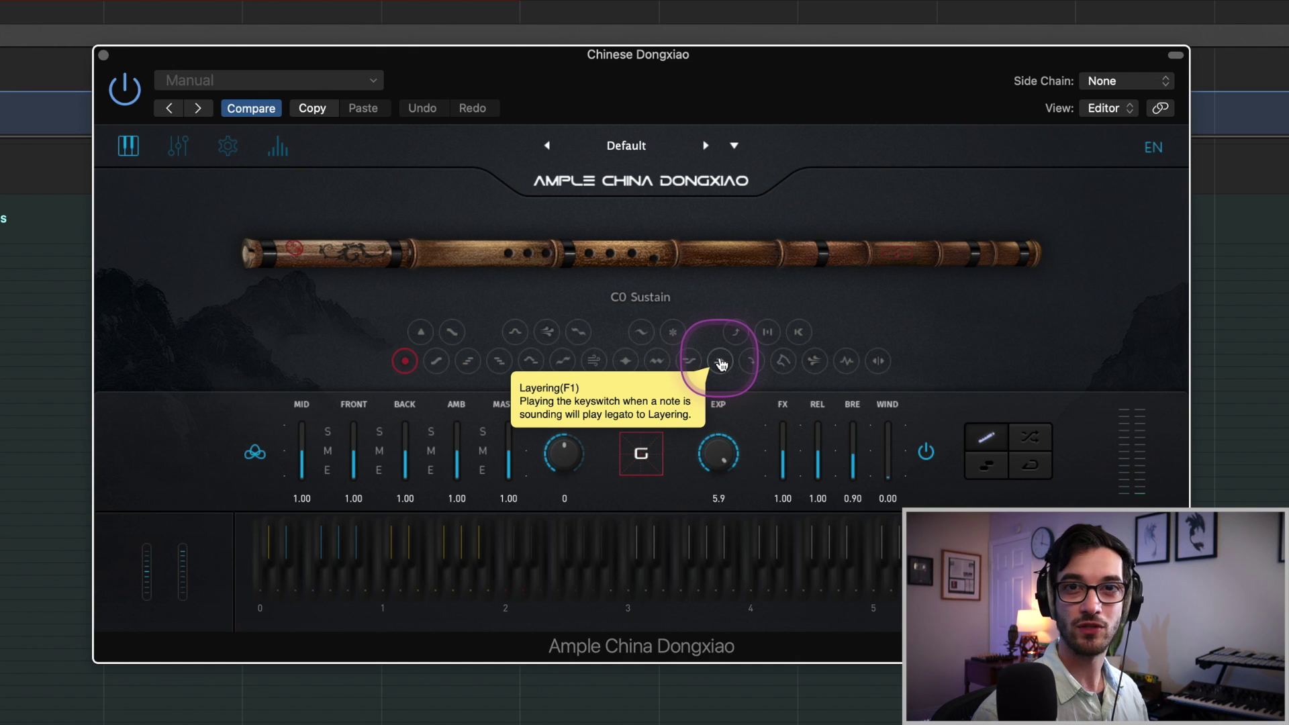
{"action": "left_click", "coordinate": [721, 371]}
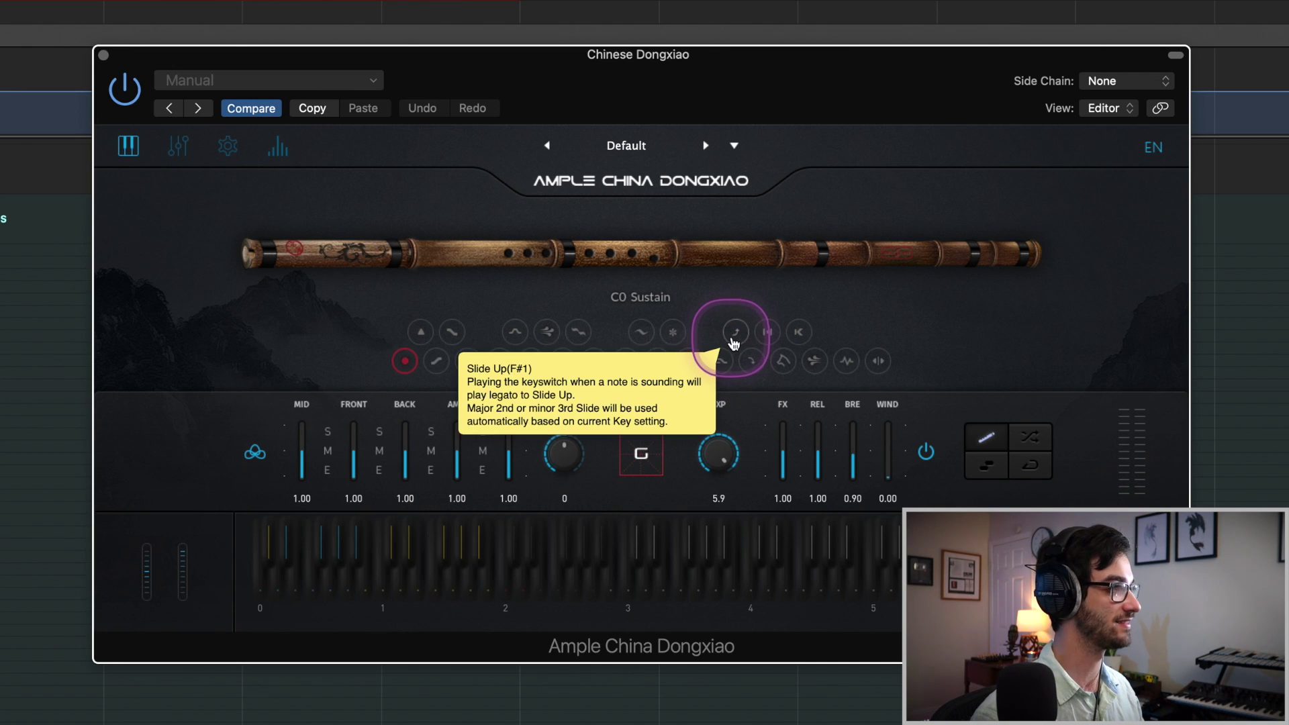
Audition the Slide Up and Slide Down articulations.
{"action": "left_click", "coordinate": [734, 343]}
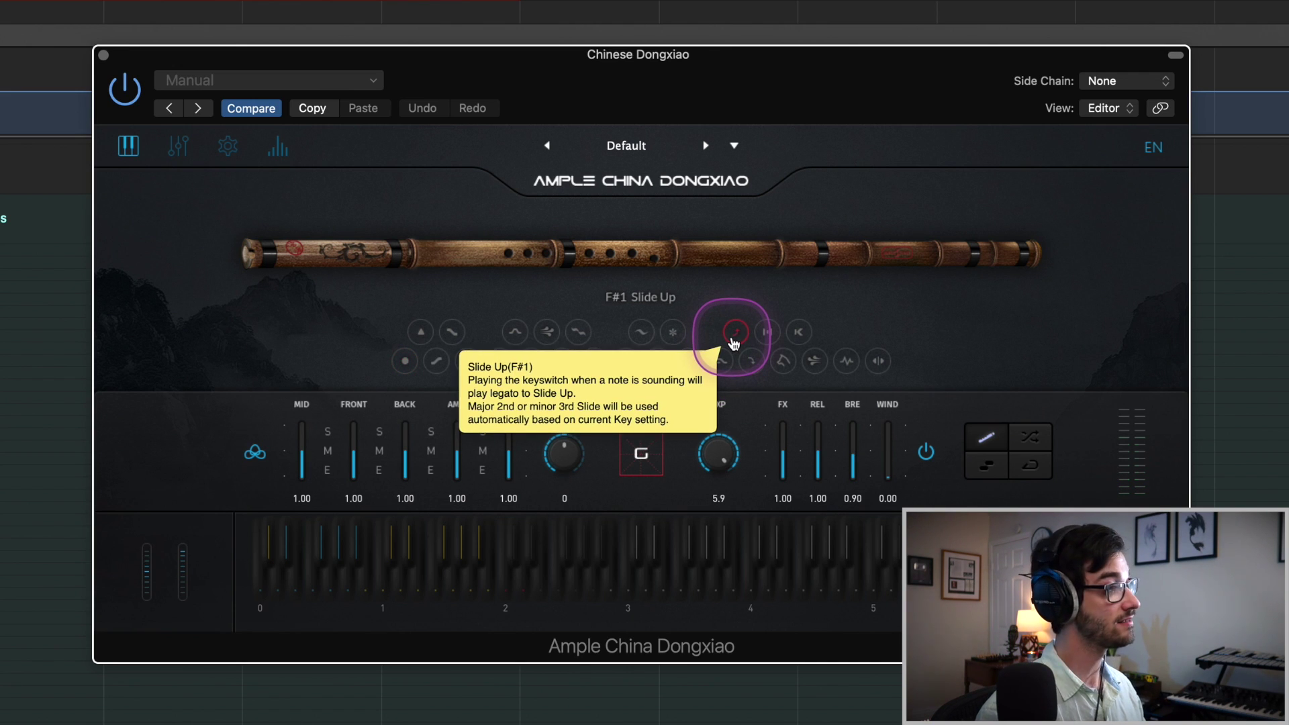
{"action": "left_click", "coordinate": [748, 366]}
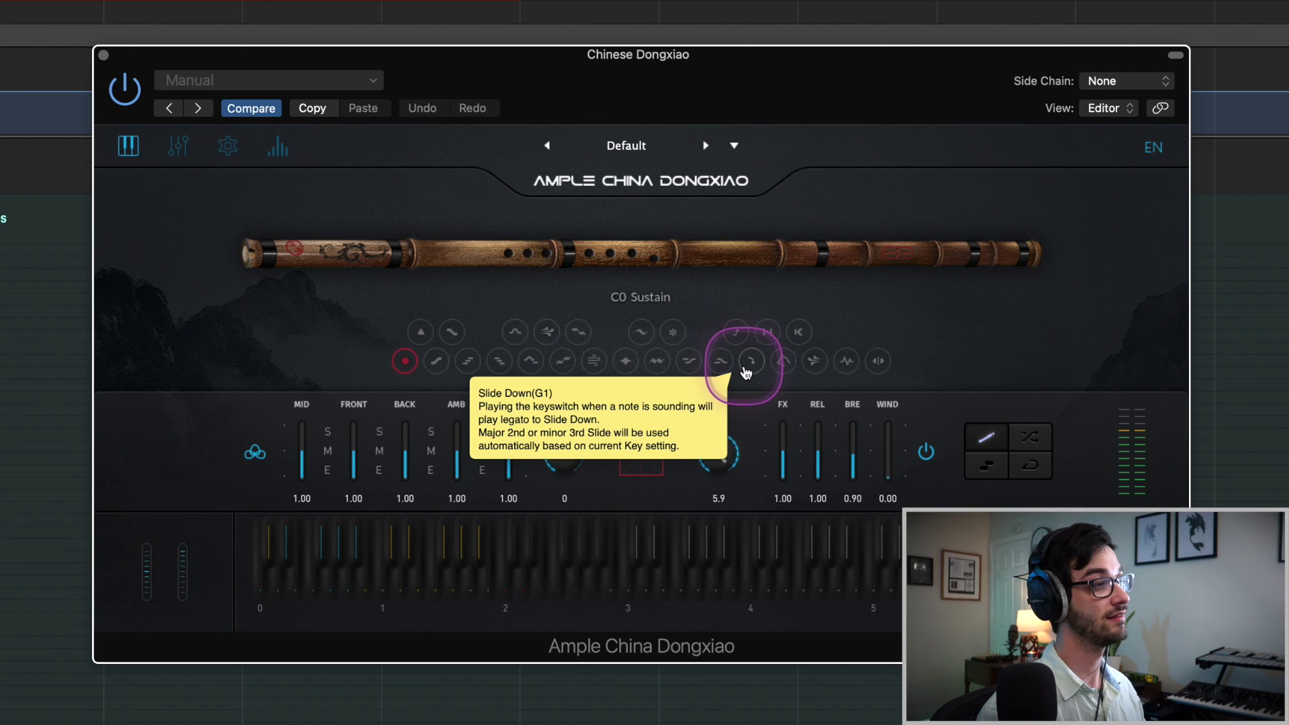
{"action": "left_click", "coordinate": [745, 370]}
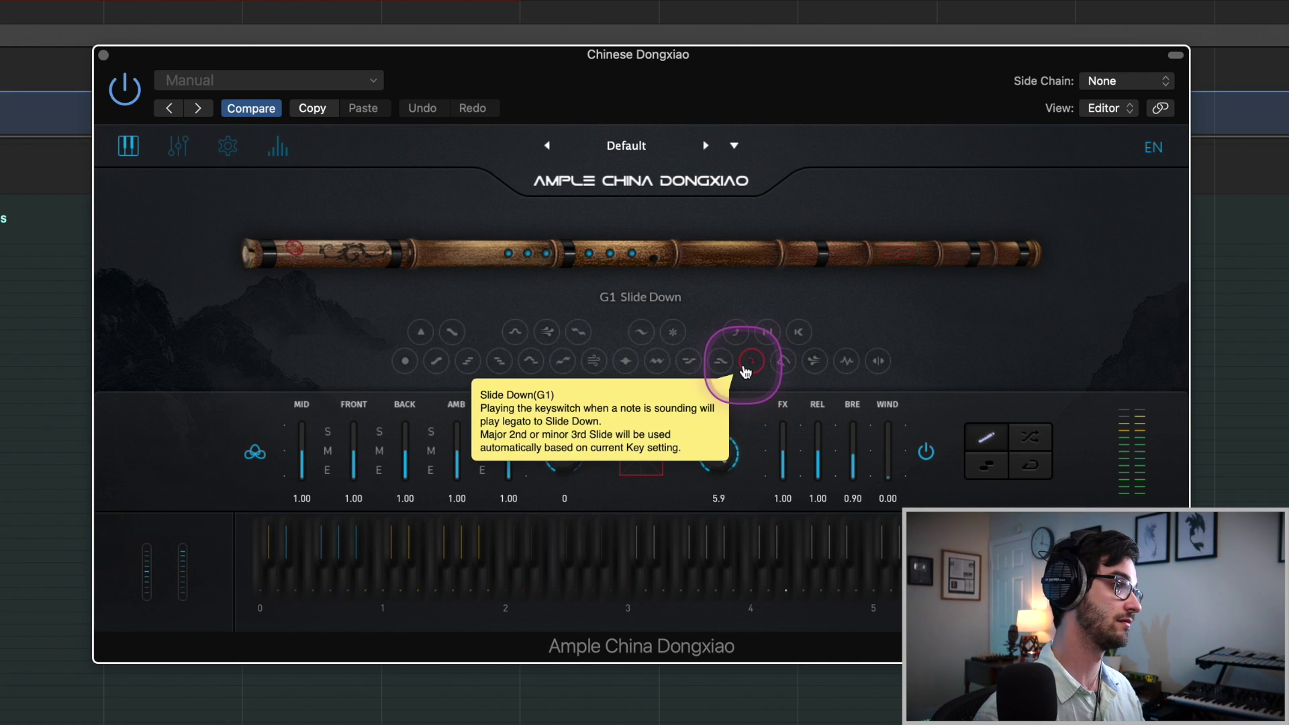
Audition the remaining articulations, including Sforzando, Slide Out Downwards and Impulse Release.
{"action": "left_click", "coordinate": [767, 332]}
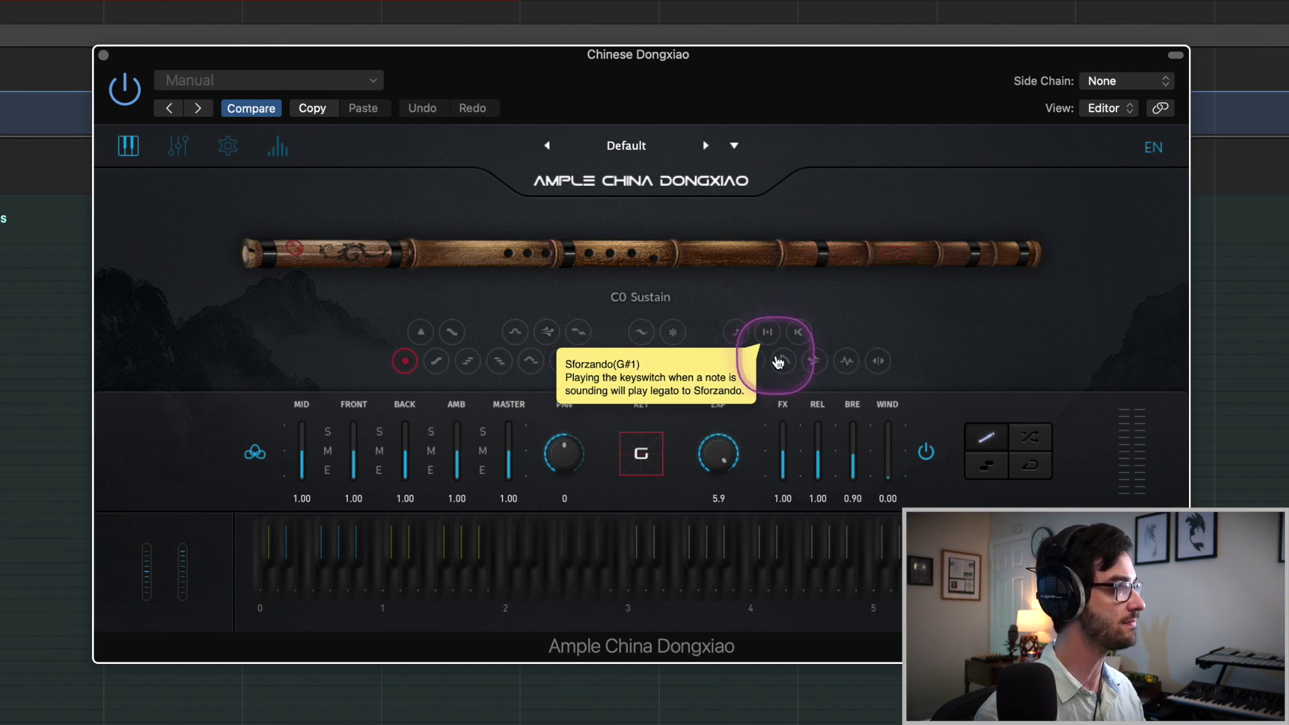
{"action": "left_click", "coordinate": [780, 362]}
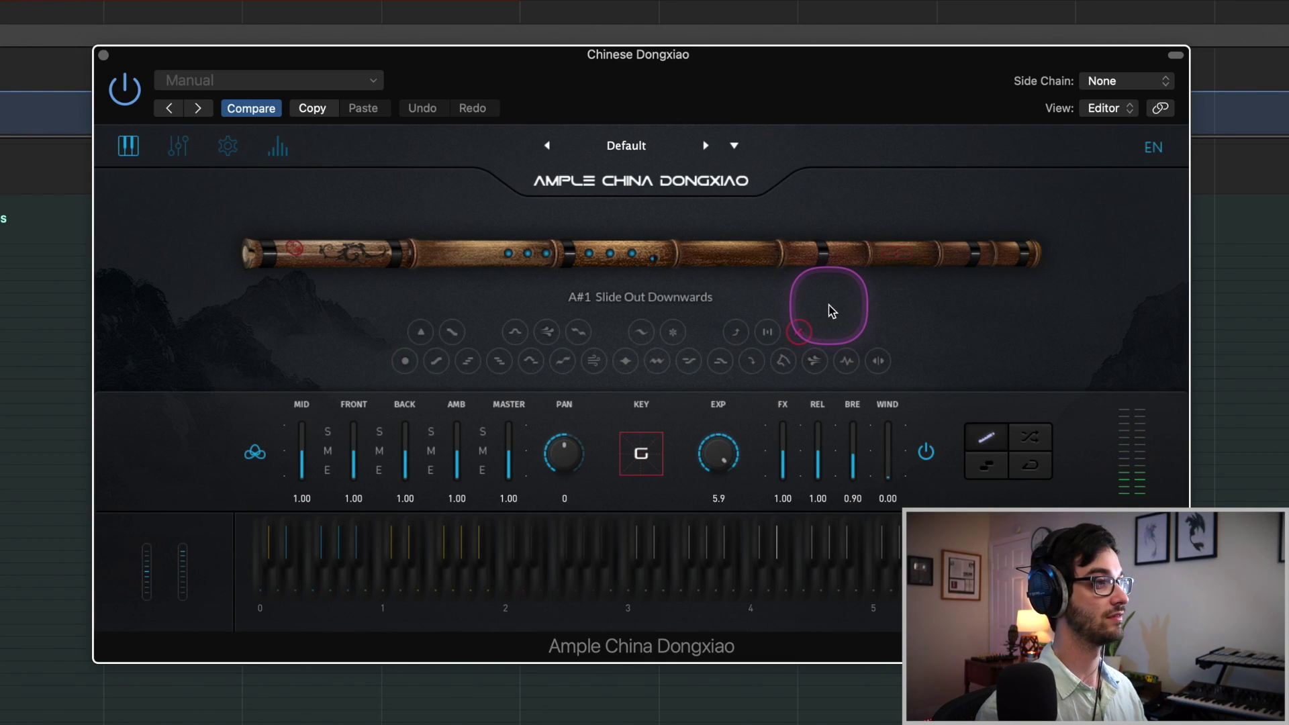
{"action": "left_click", "coordinate": [812, 368]}
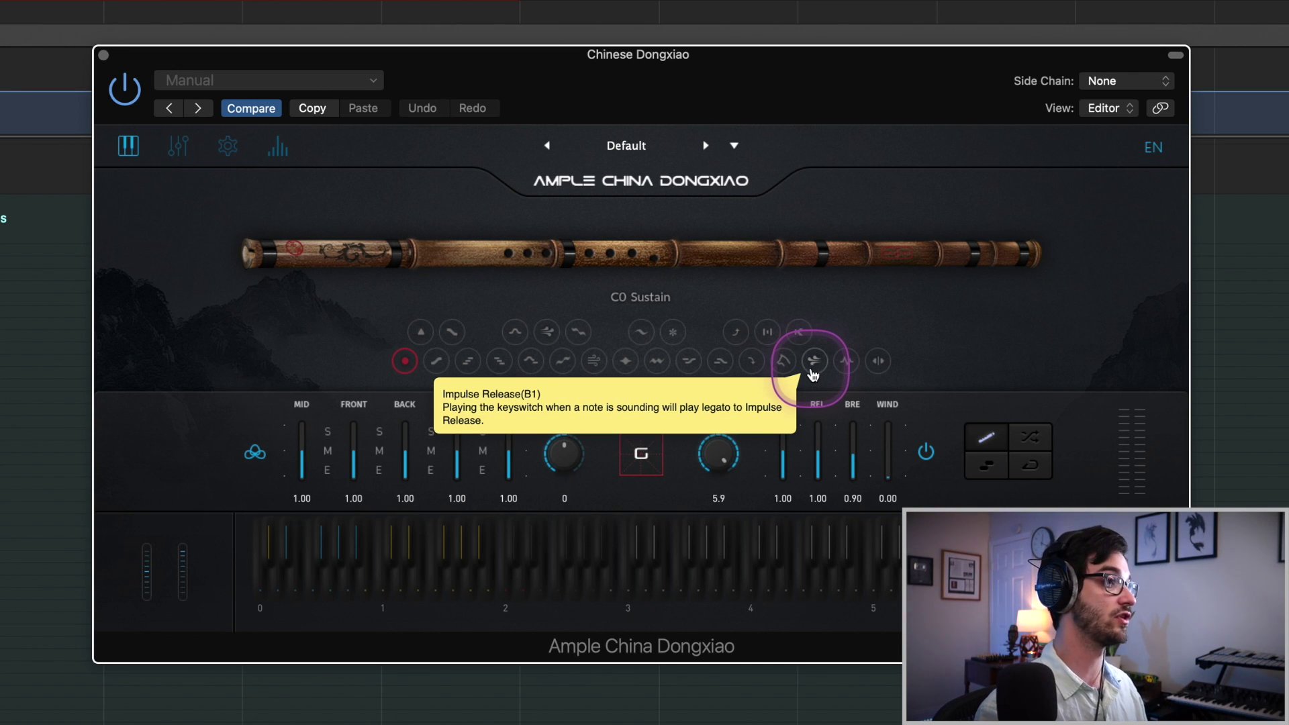
{"action": "left_click", "coordinate": [814, 366]}
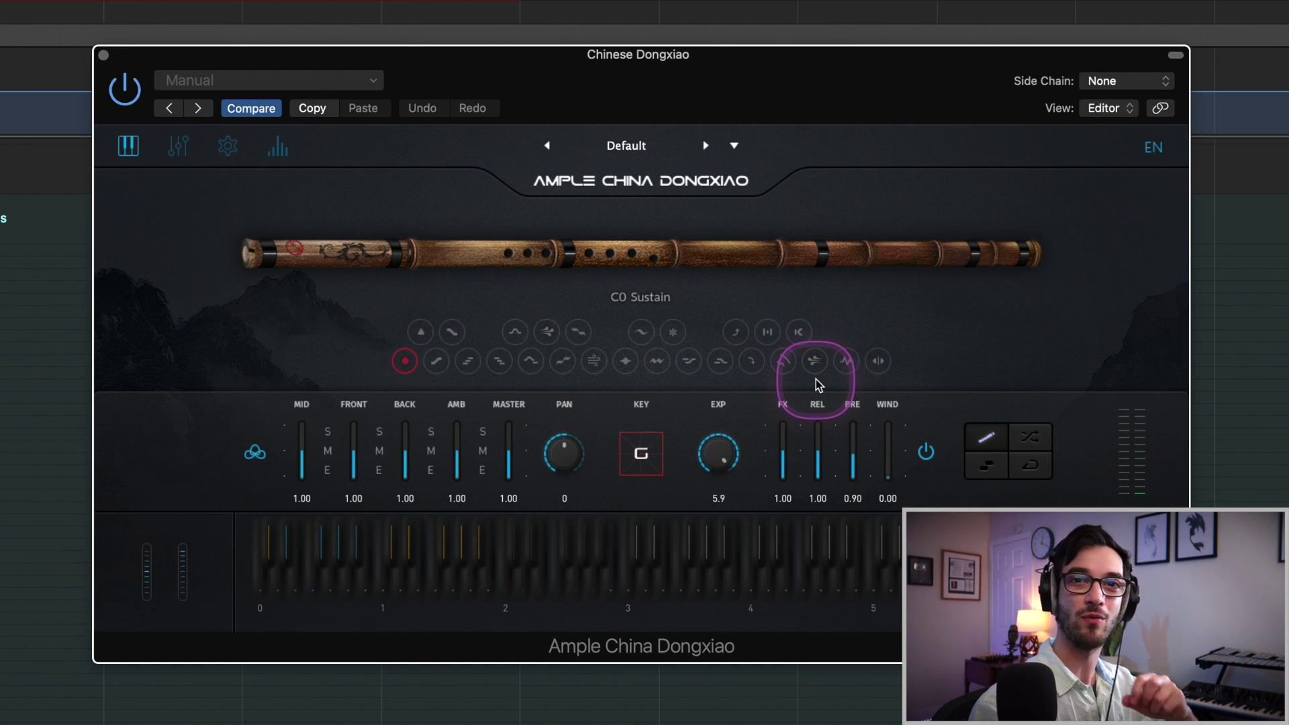
{"action": "left_click", "coordinate": [847, 360]}
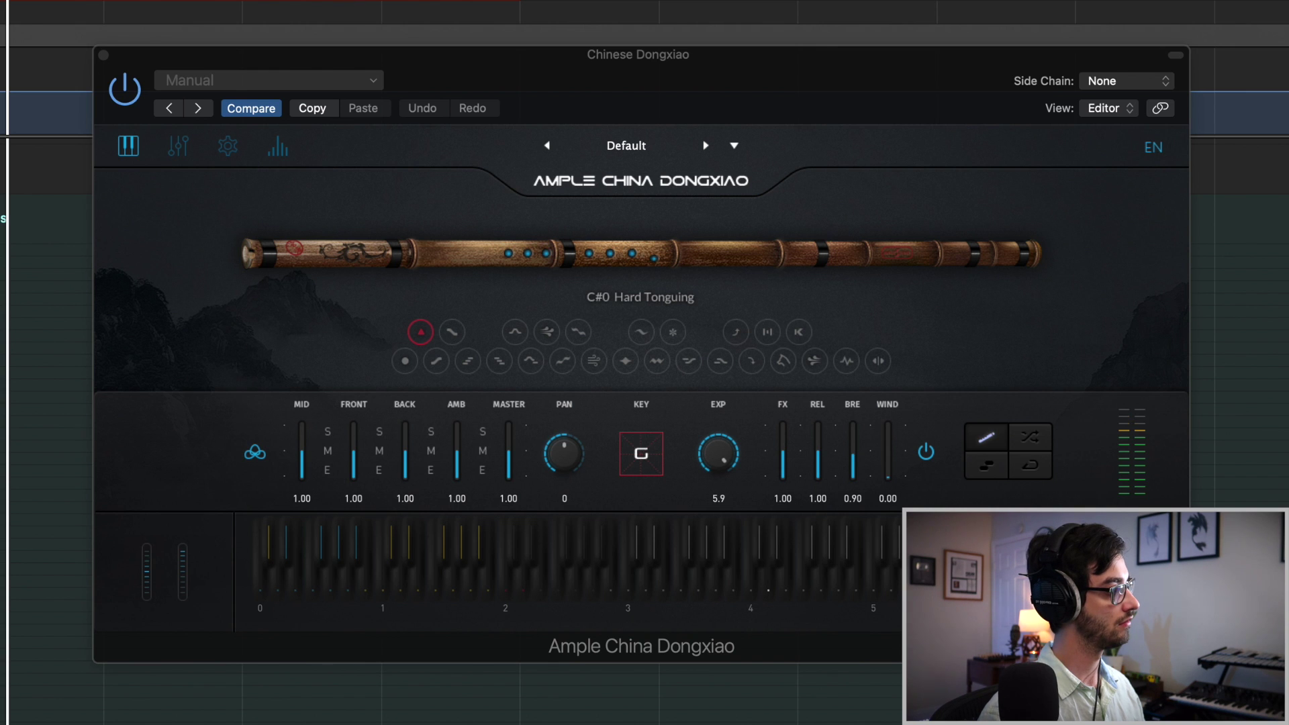
Rebalance the microphone levels to Mid 1.48, Front 0.50, Back 1.27 and Amb 1.88.
{"action": "left_click", "coordinate": [129, 641]}
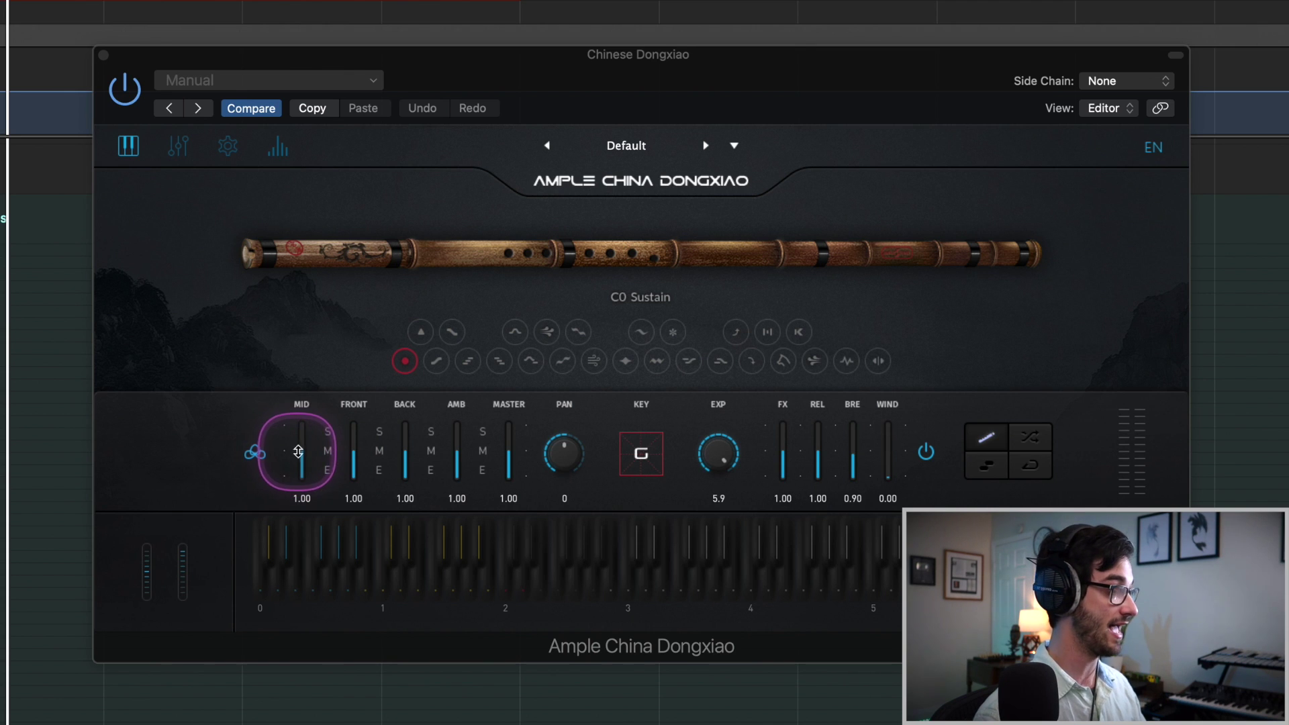
{"action": "left_click_drag", "start_coordinate": [299, 452], "coordinate": [448, 455]}
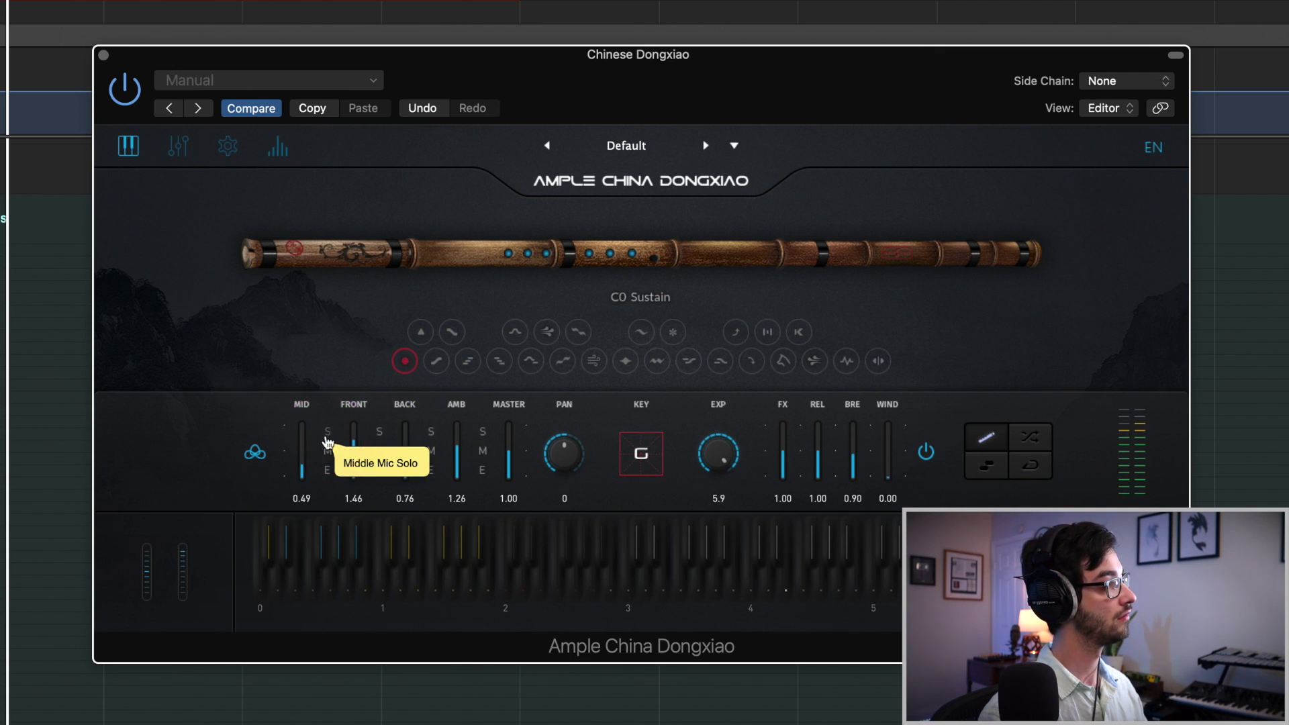
{"action": "left_click_drag", "start_coordinate": [284, 461], "coordinate": [303, 406]}
{"action": "left_click_drag", "start_coordinate": [361, 447], "coordinate": [454, 419]}
{"action": "left_click_drag", "start_coordinate": [349, 461], "coordinate": [360, 456]}
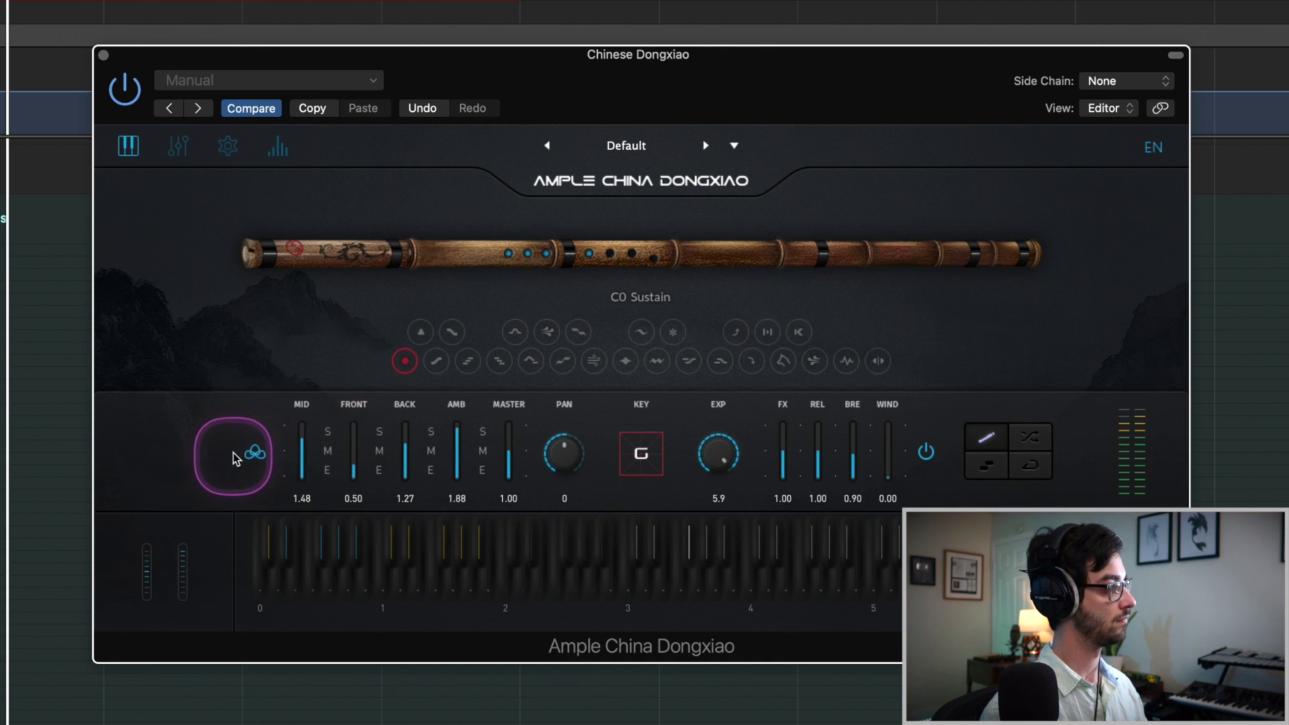
Audition different microphone modes, switching to MS2 and finally to Mono.
{"action": "left_click", "coordinate": [254, 457]}
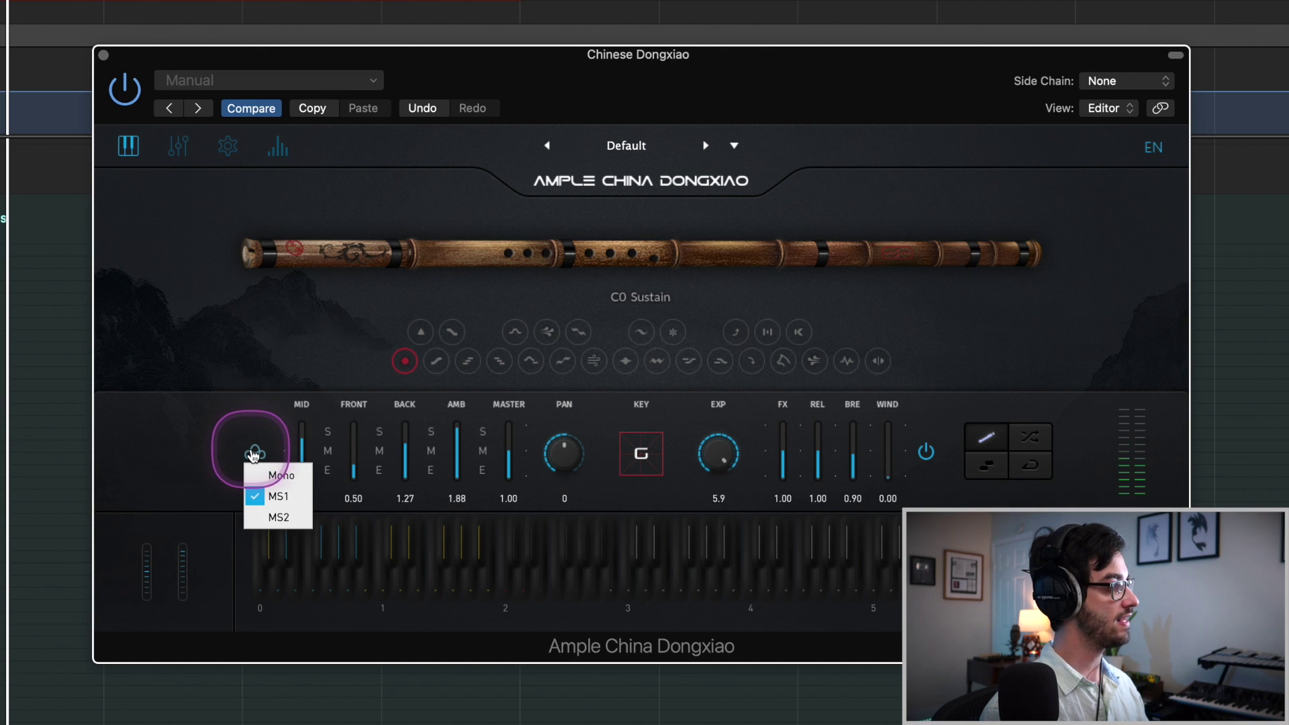
{"action": "left_click", "coordinate": [278, 517]}
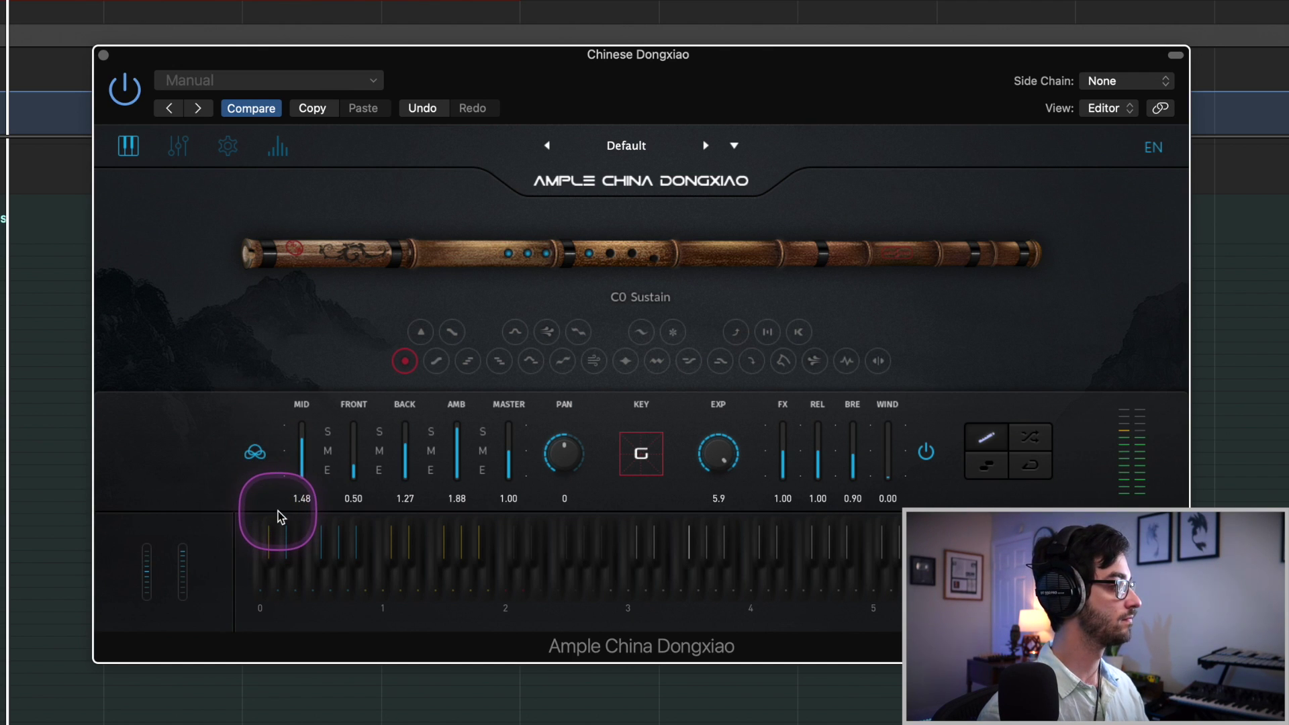
{"action": "left_click", "coordinate": [251, 463]}
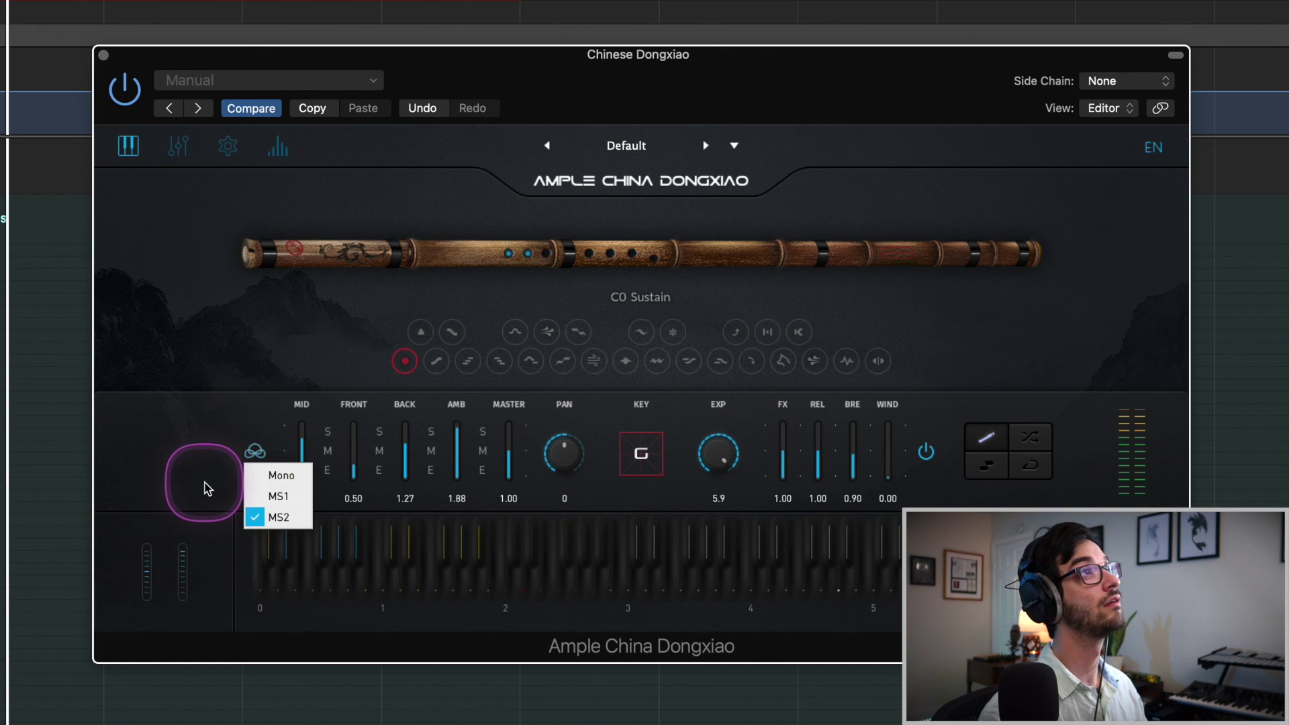
{"action": "left_click", "coordinate": [259, 486]}
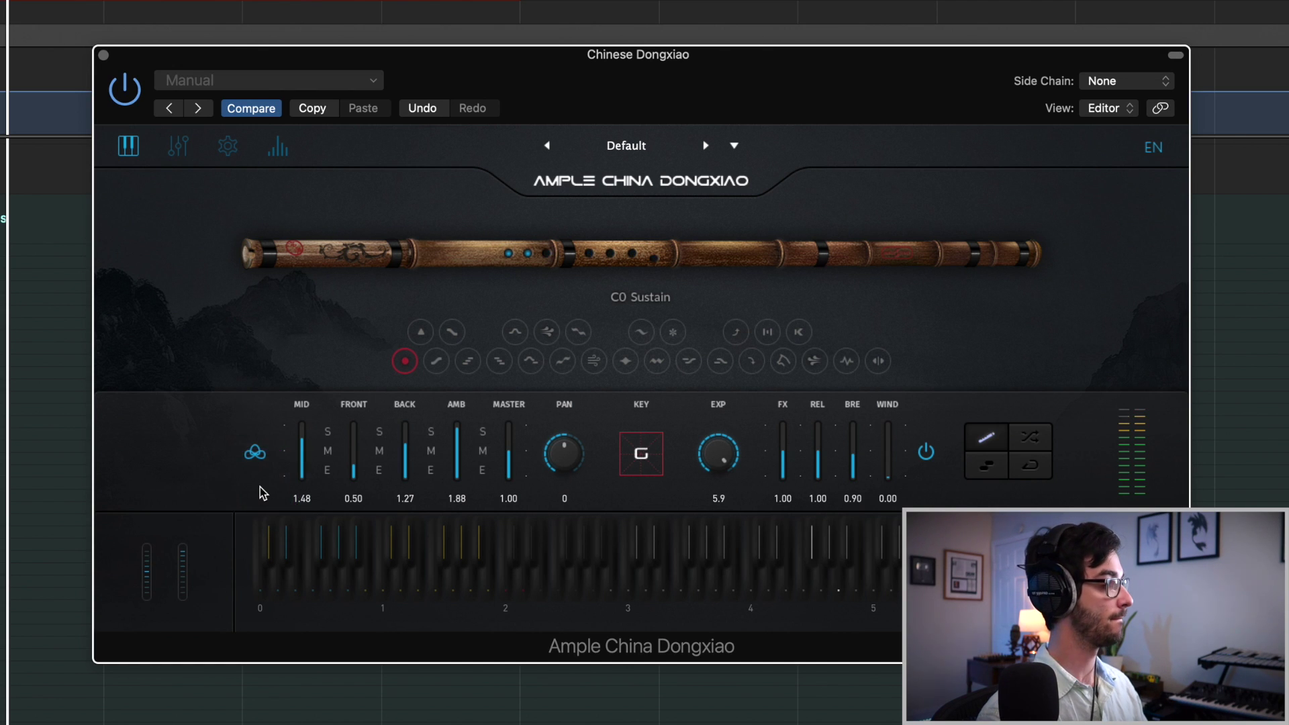
{"action": "left_click", "coordinate": [255, 454]}
{"action": "left_click", "coordinate": [267, 480]}
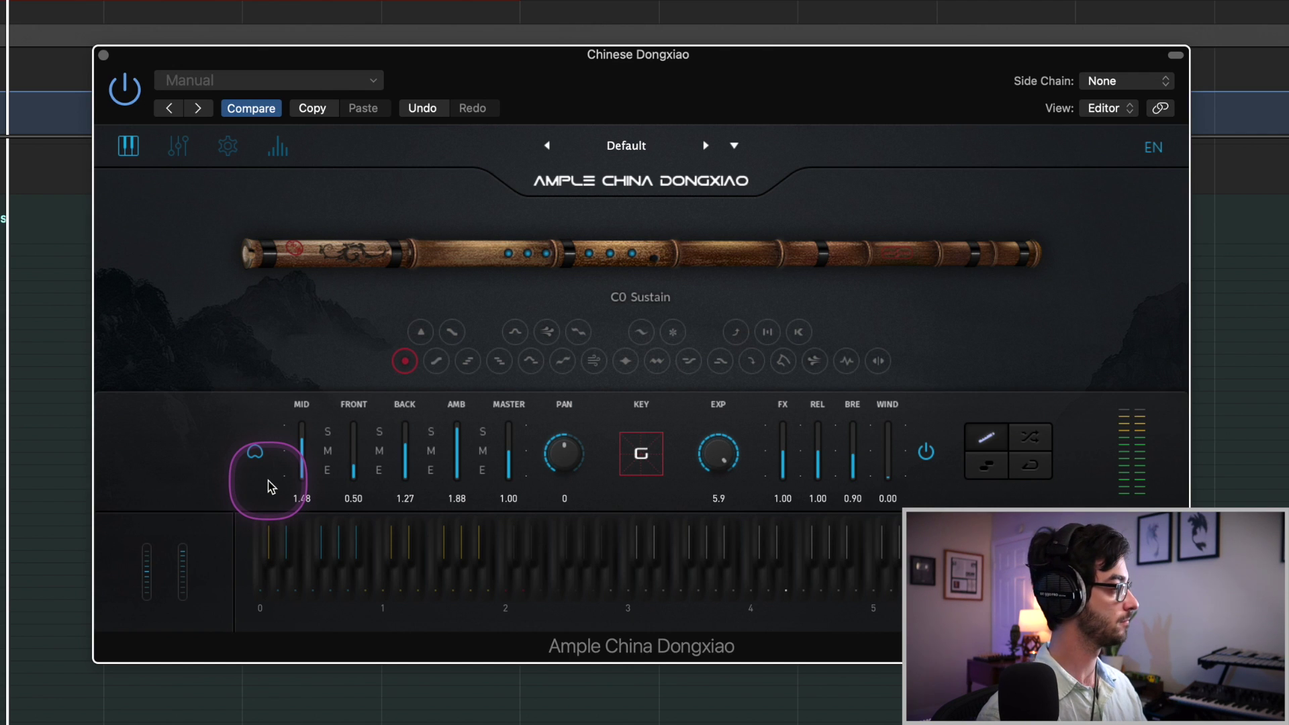
Lower the Mid microphone level to 0.95 and set the Expression to 6.0.
{"action": "left_click_drag", "start_coordinate": [302, 437], "coordinate": [547, 448]}
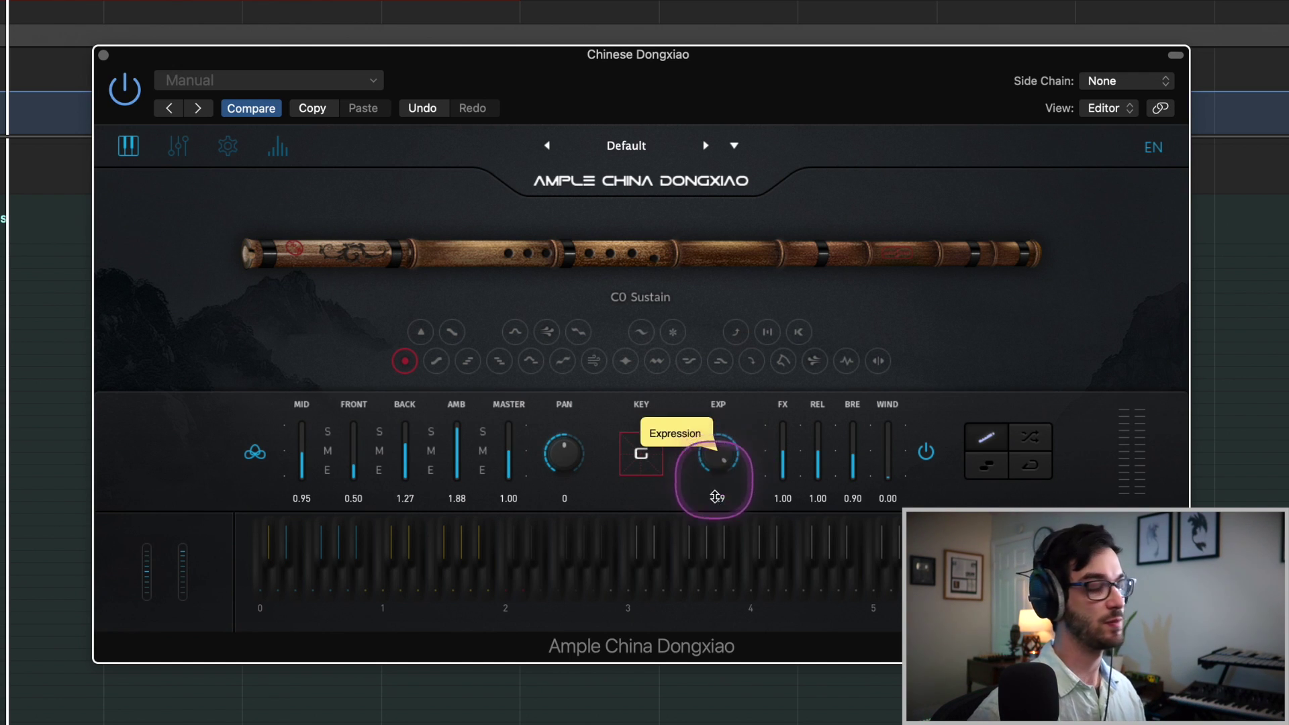
{"action": "left_click_drag", "start_coordinate": [702, 468], "coordinate": [702, 466]}
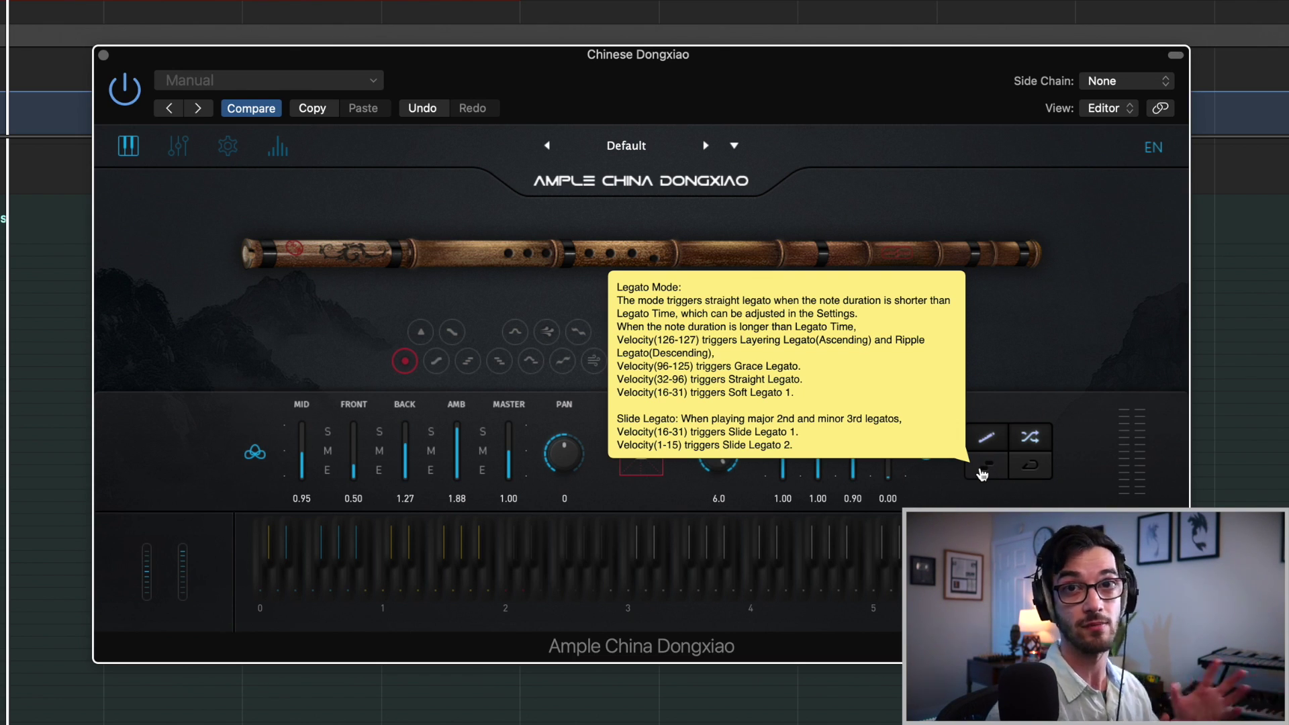
{"action": "left_click", "coordinate": [1038, 471]}
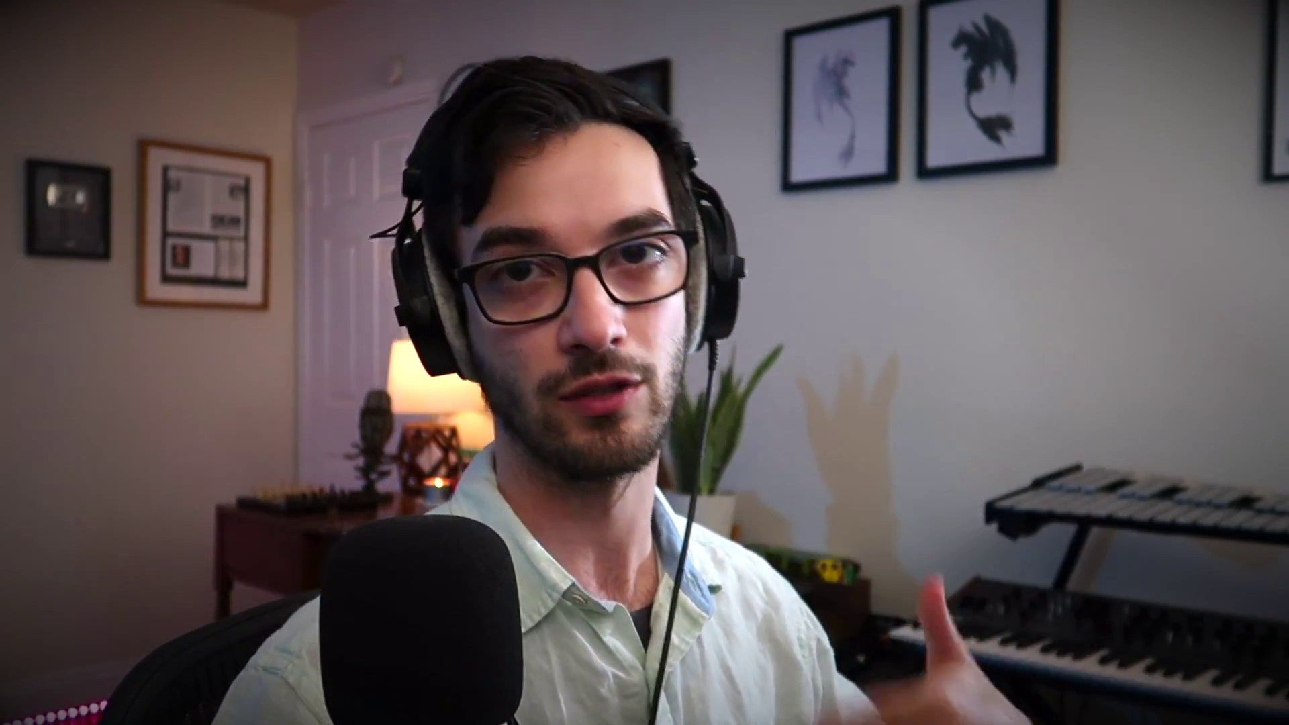
Review the FX section's equalizer with its low-cut band, and display the delay effect.
{"action": "left_click", "coordinate": [184, 148]}
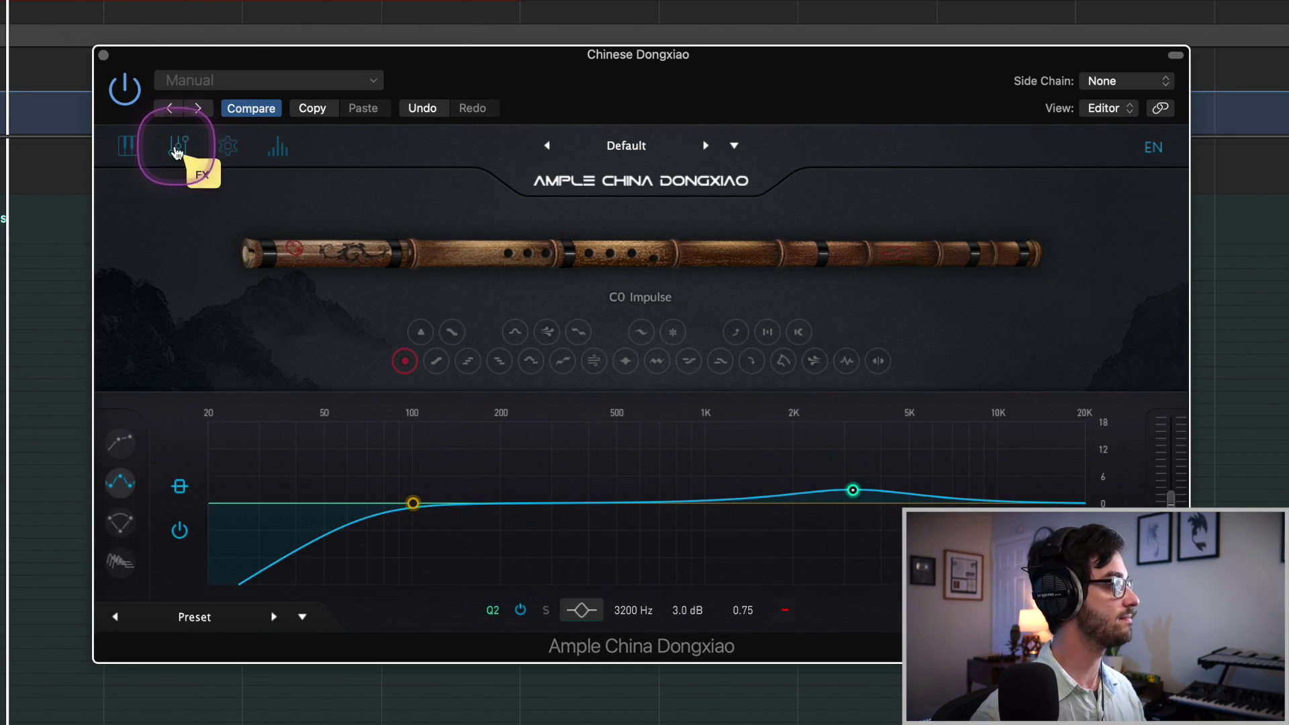
{"action": "left_click", "coordinate": [326, 568]}
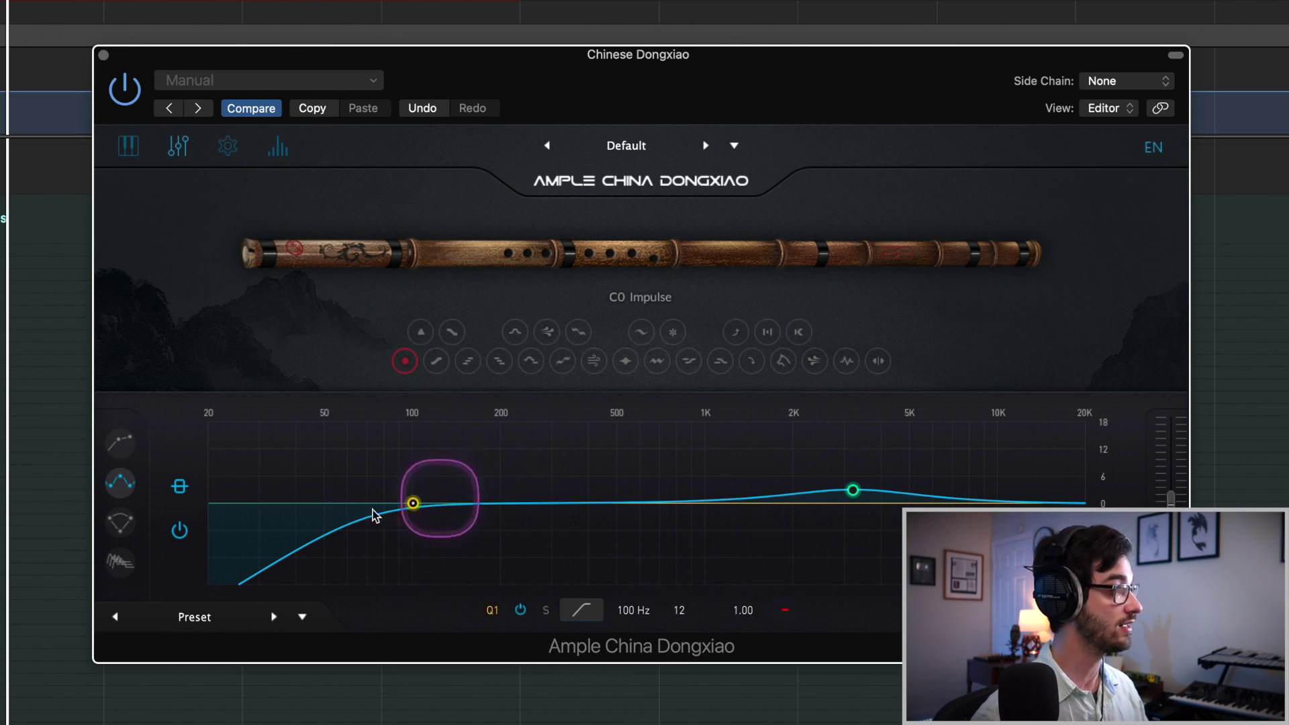
{"action": "left_click", "coordinate": [121, 526]}
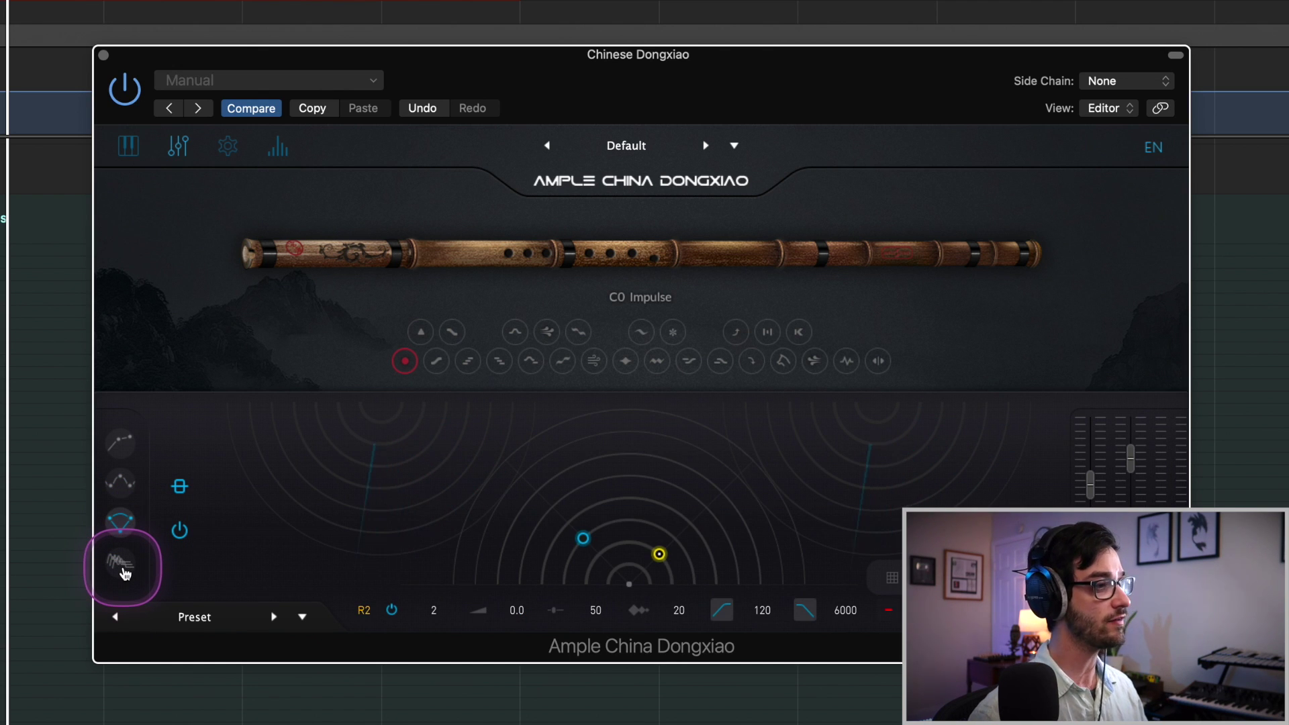
Set the reverb type to Large Hall and return to the delay effect.
{"action": "left_click", "coordinate": [123, 569]}
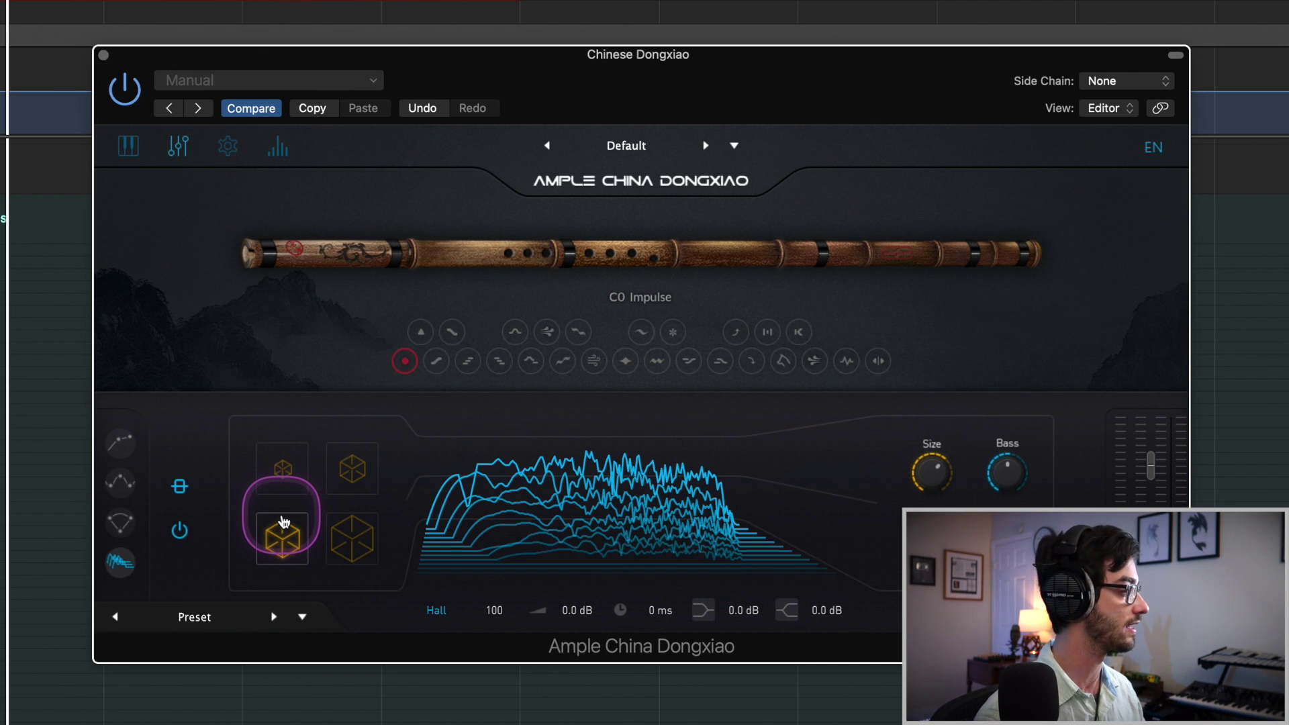
{"action": "left_click", "coordinate": [338, 533]}
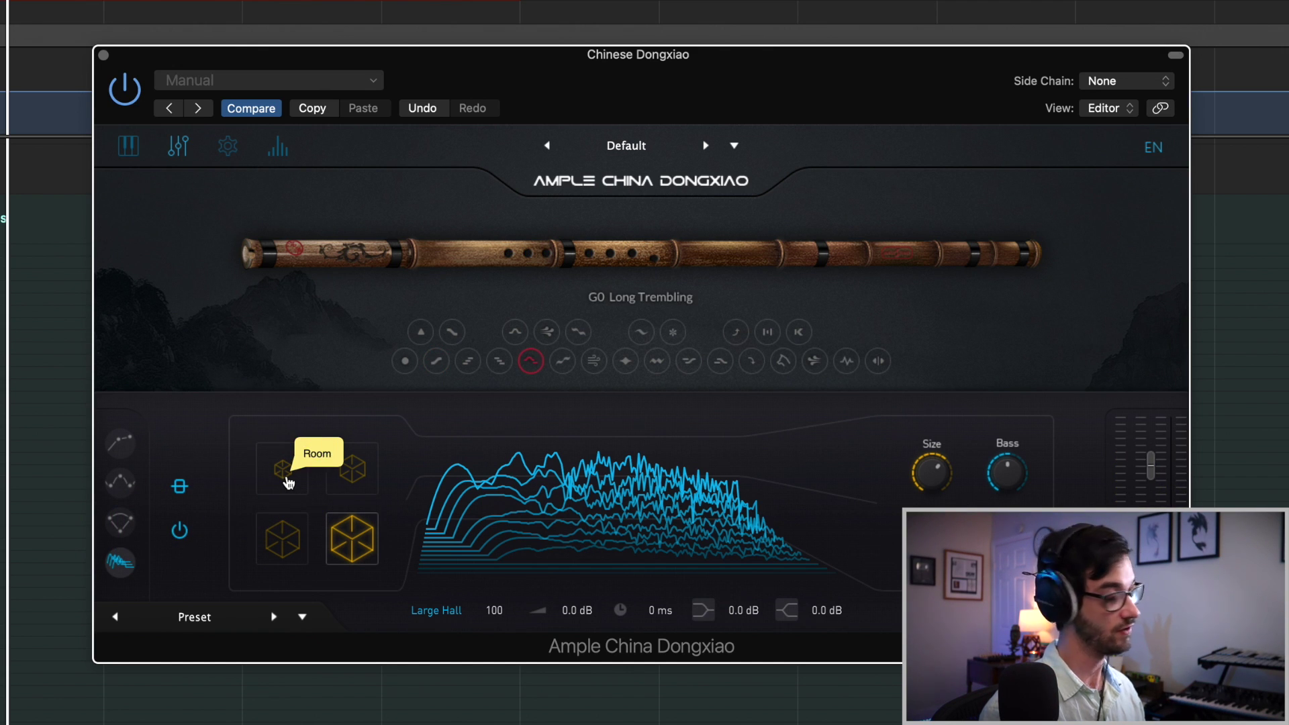
{"action": "left_click", "coordinate": [121, 533]}
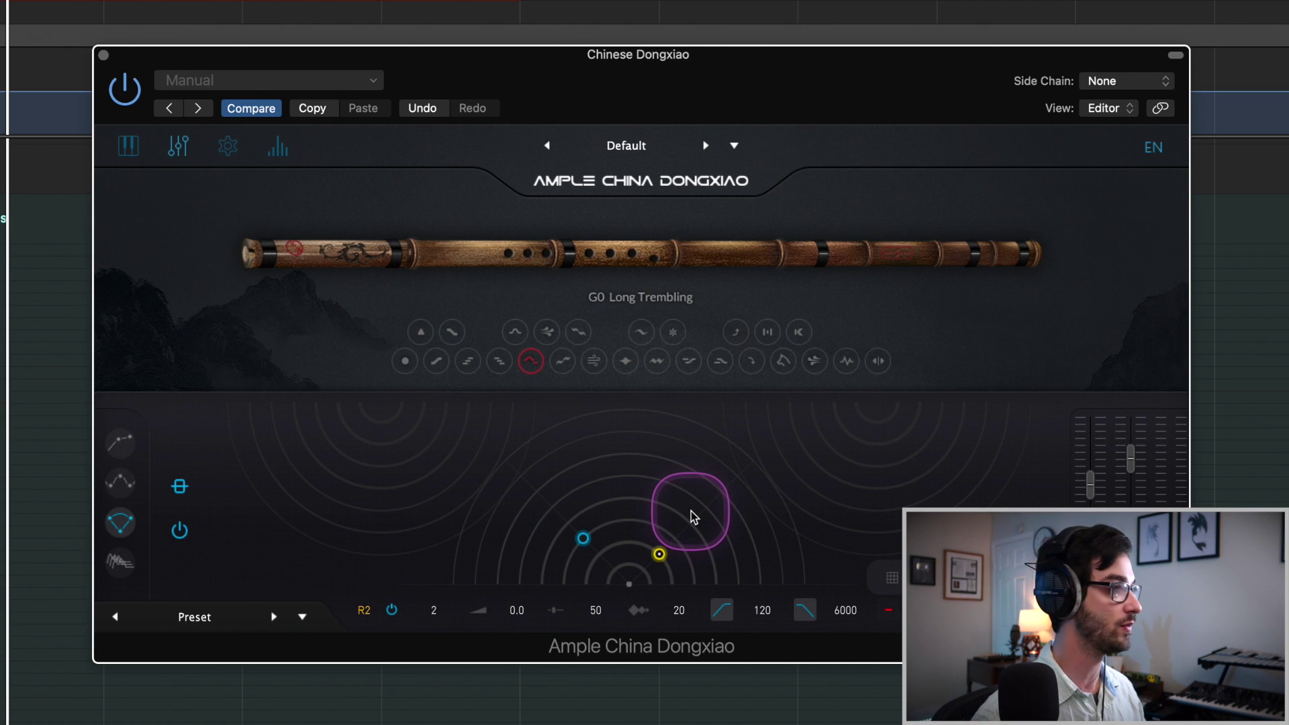
Audition the Ambience, Bright Xiao and Distant Sound presets from the preset browser, and select The Sea.
{"action": "left_click", "coordinate": [623, 155]}
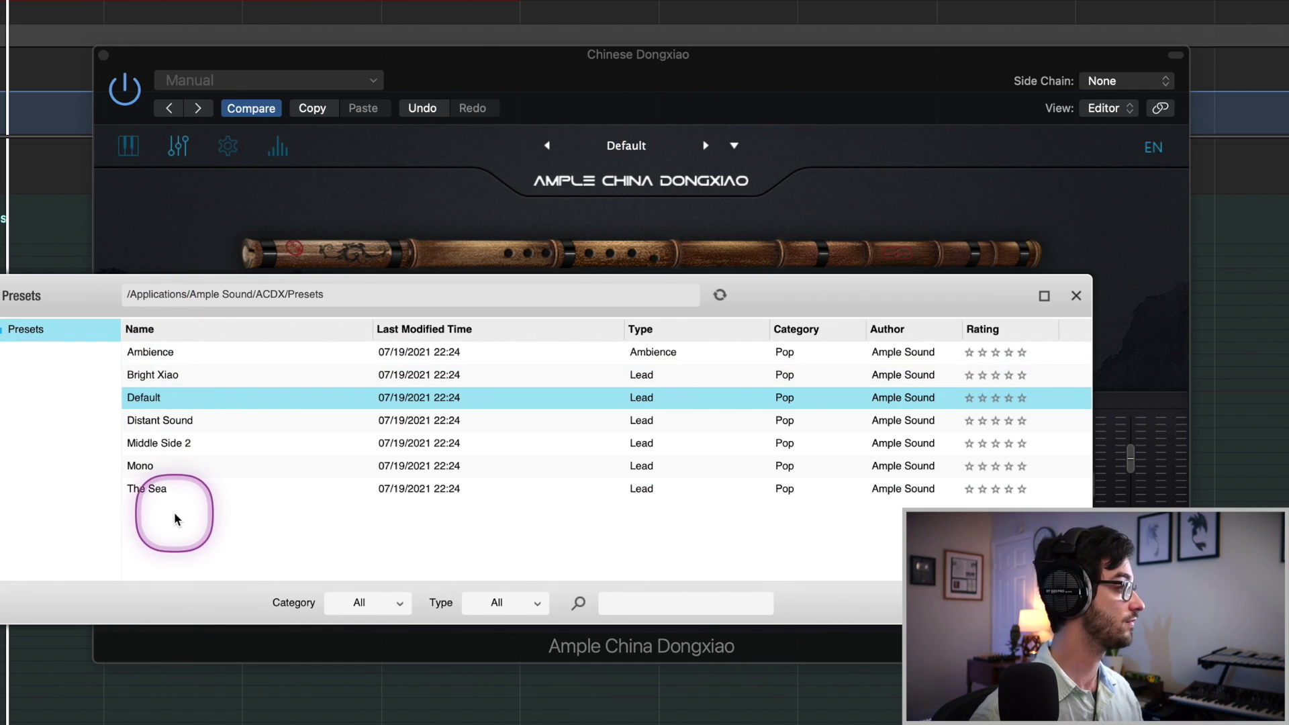
{"action": "left_click", "coordinate": [171, 354]}
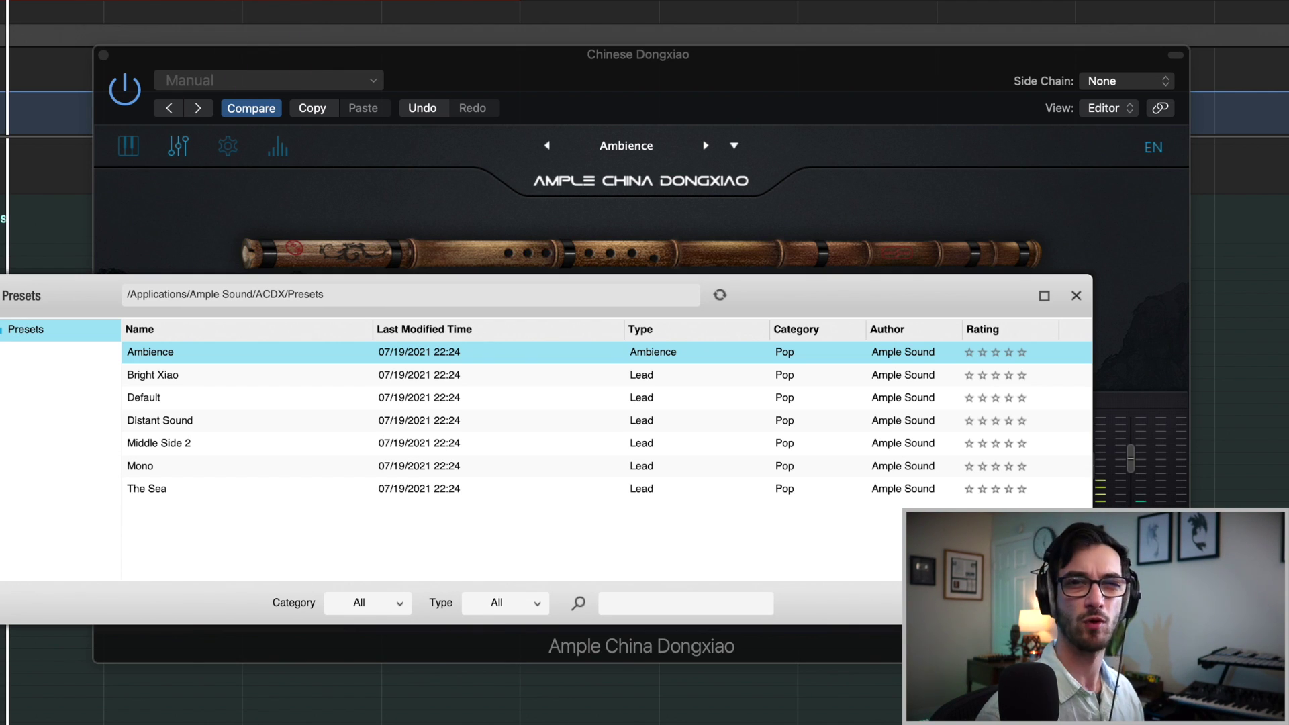
{"action": "left_click", "coordinate": [160, 375]}
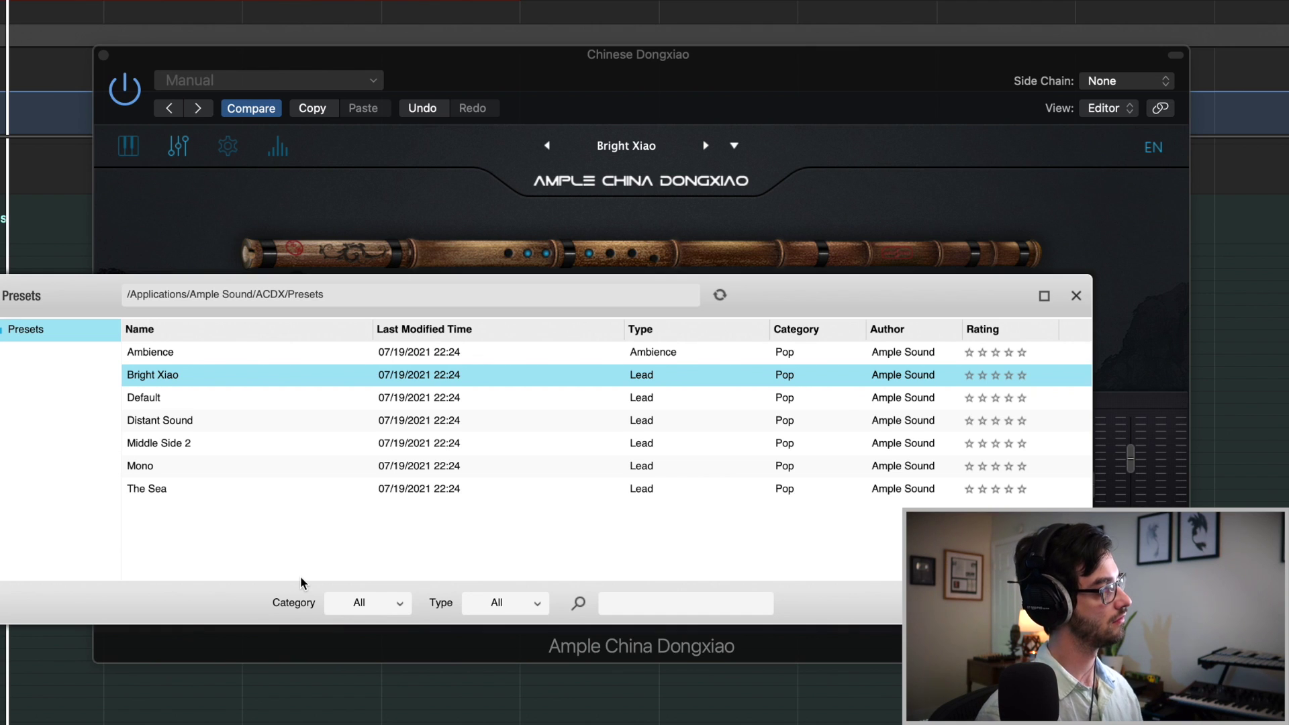
{"action": "left_click", "coordinate": [153, 425]}
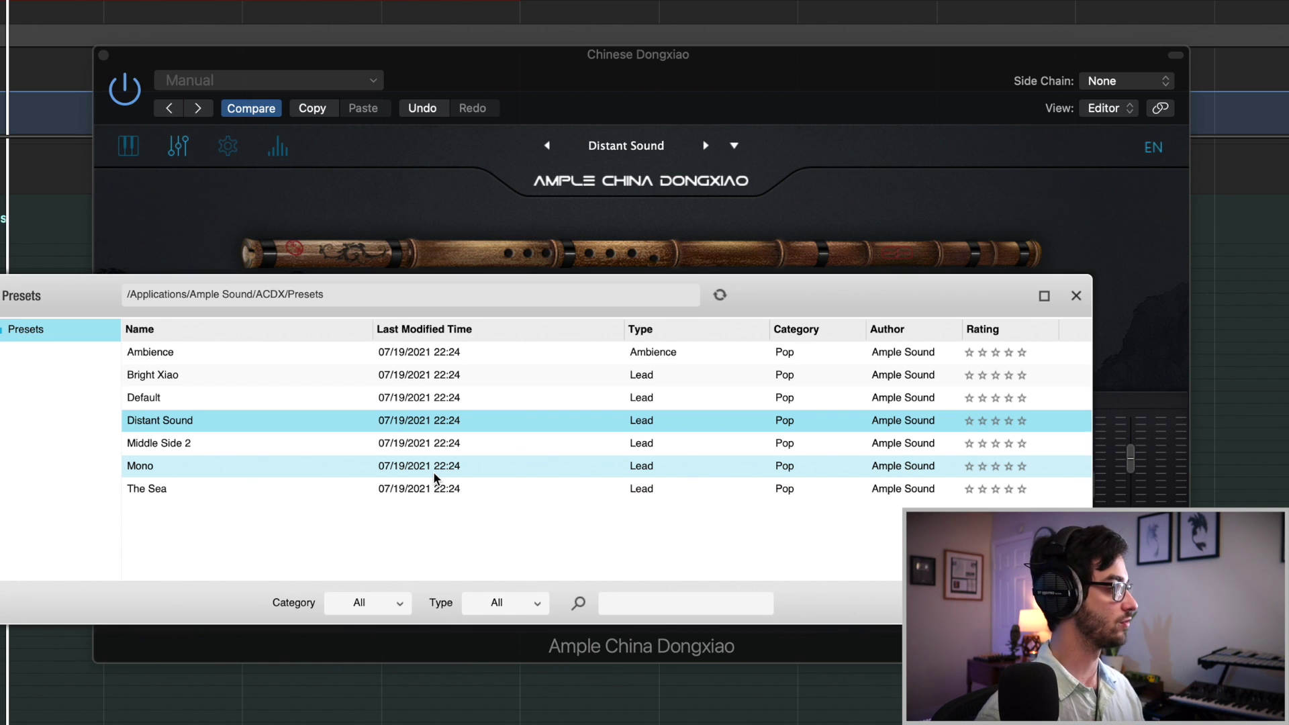
{"action": "left_click", "coordinate": [206, 493]}
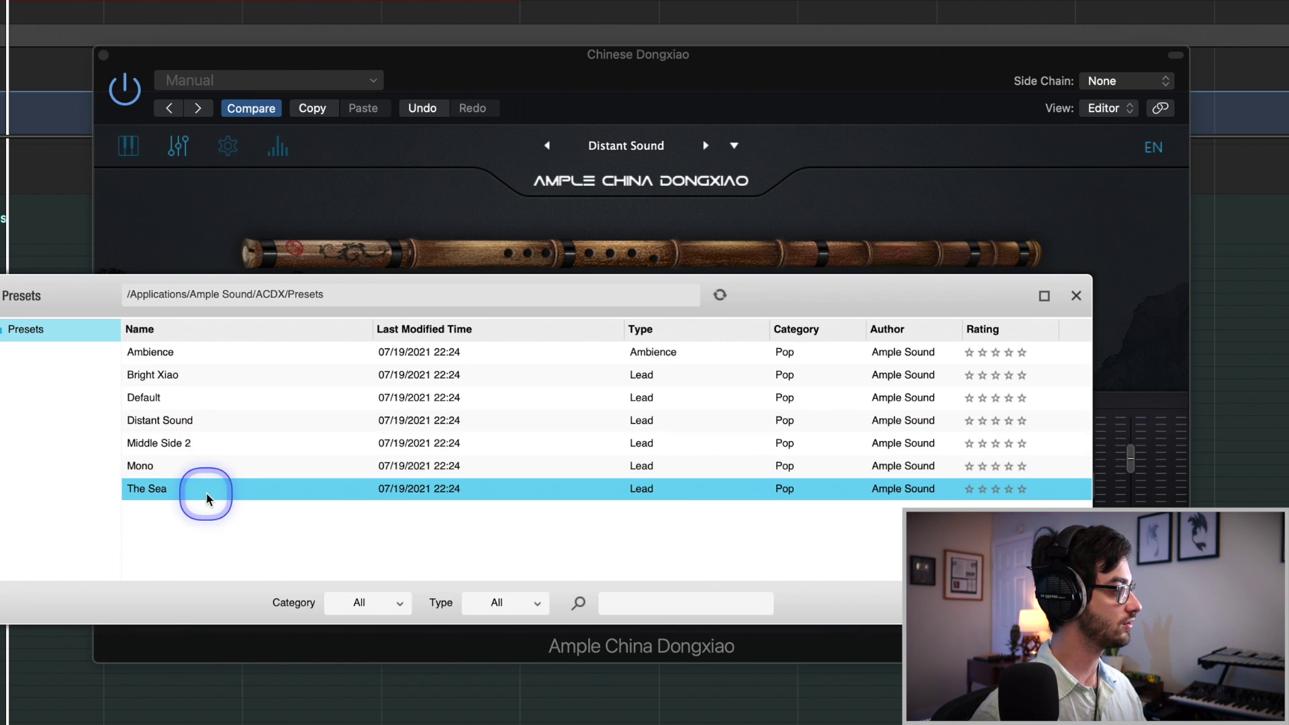